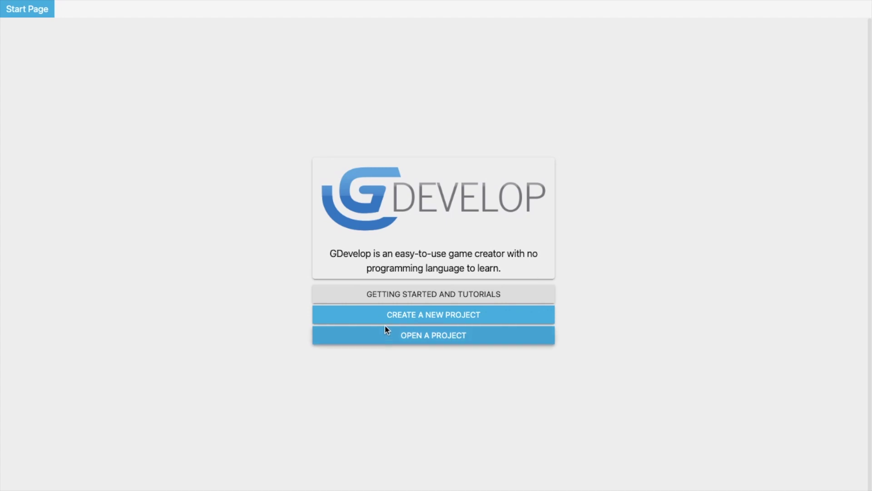
# - Create a new project from the Isometric game starter and launch a preview of its scene
pyautogui.click(428, 320)
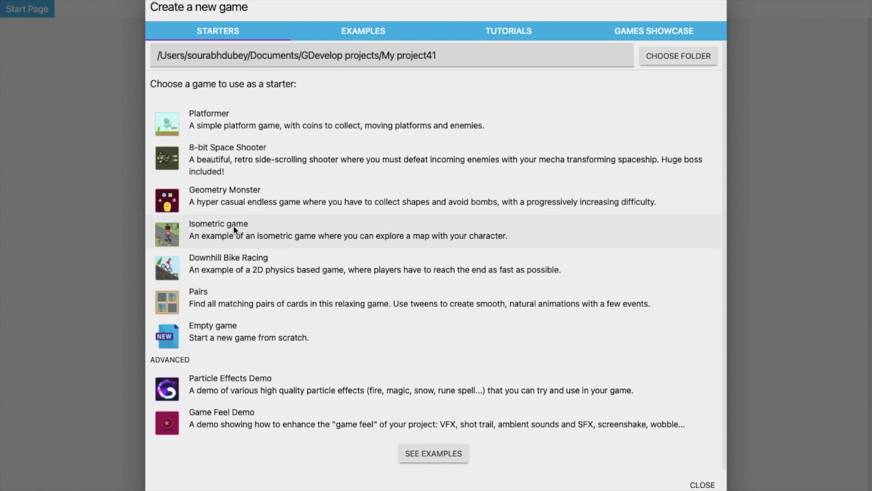
pyautogui.click(246, 231)
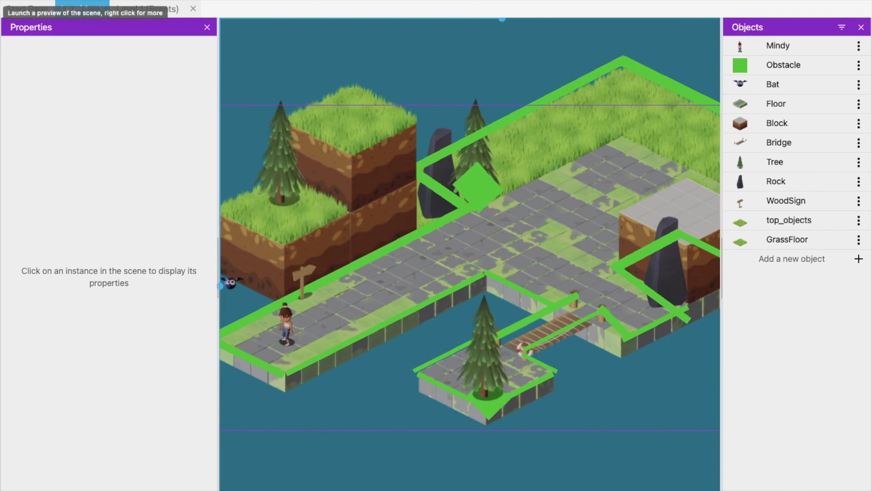
pyautogui.click(85, 2)
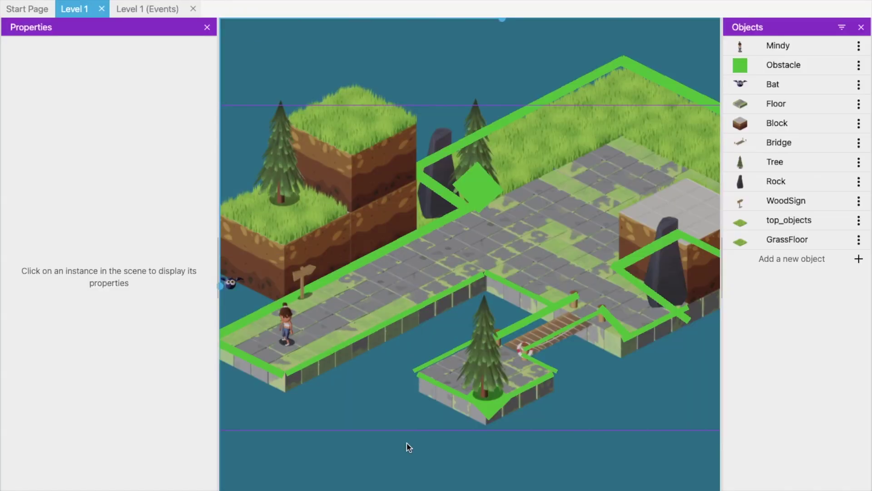
# - Move the Obstacle bar on the grass's upper-right edge outward to about X 1587, Y -558
pyautogui.keyDown('ctrl'); pyautogui.scroll(2, 480, 470); pyautogui.keyUp('ctrl')
pyautogui.hscroll(5, 481, 470)
pyautogui.scroll(1, 481, 470)
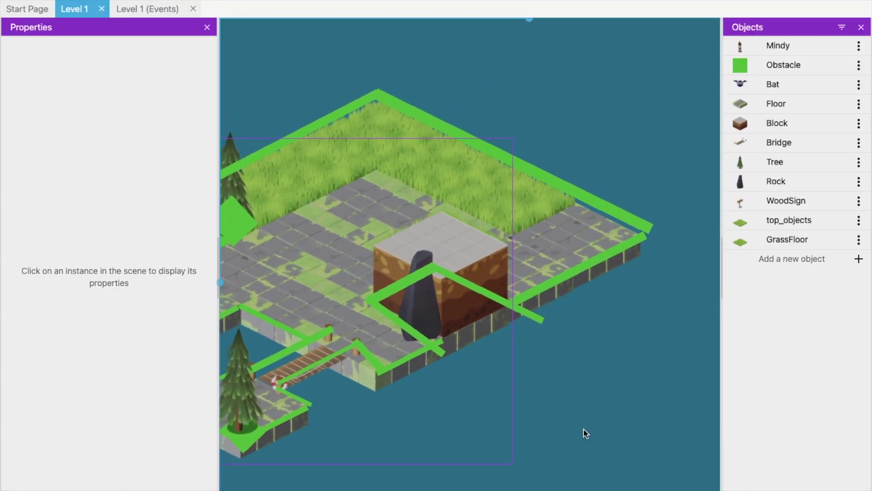
pyautogui.scroll(1, 577, 291)
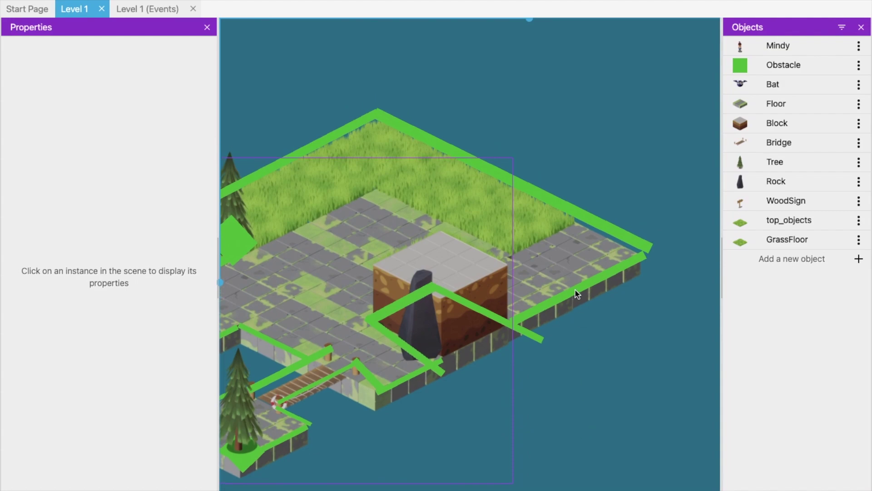
pyautogui.click(539, 189)
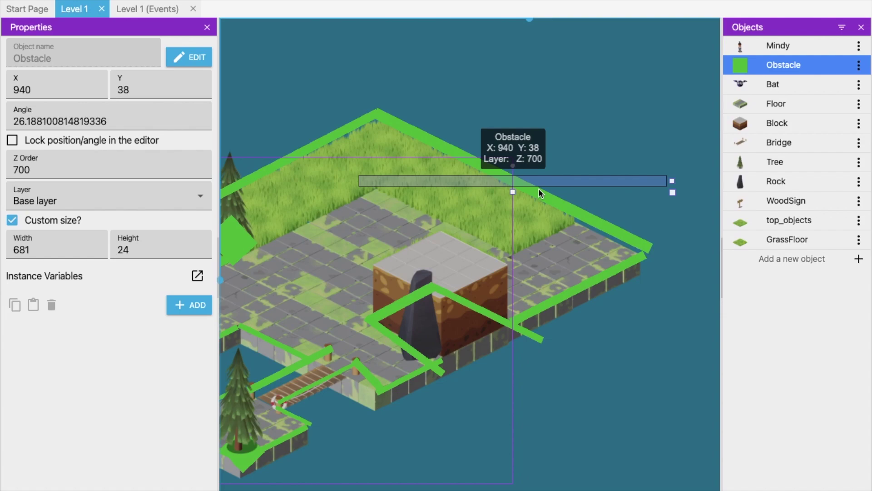
pyautogui.moveTo(539, 188); pyautogui.dragTo(626, 122)
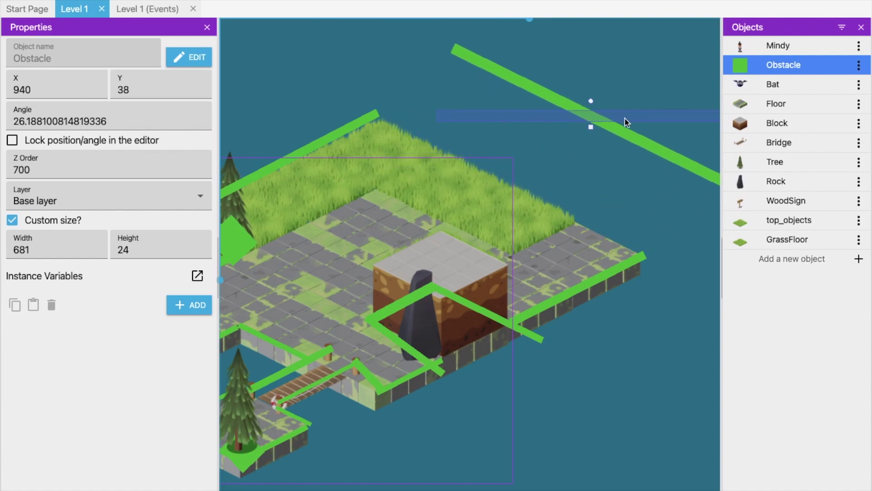
pyautogui.keyDown('ctrl'); pyautogui.scroll(-5, 674, 228); pyautogui.keyUp('ctrl')
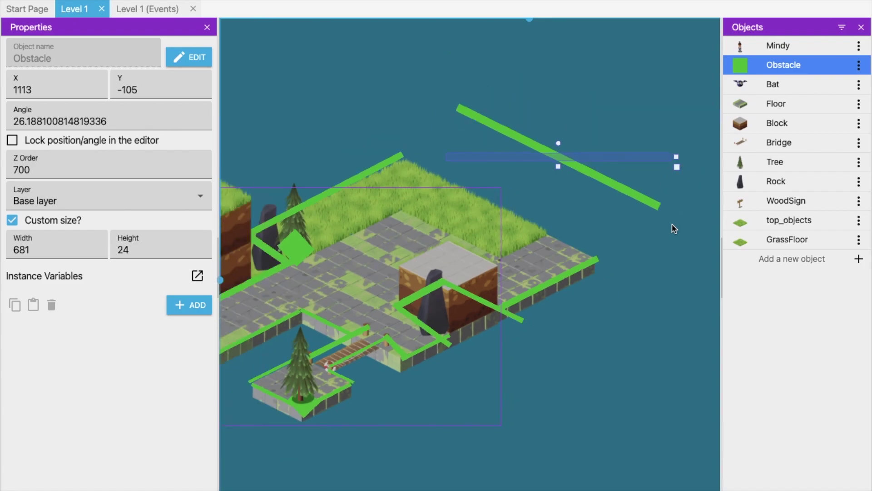
pyautogui.keyDown('ctrl'); pyautogui.scroll(-3, 600, 316); pyautogui.keyUp('ctrl')
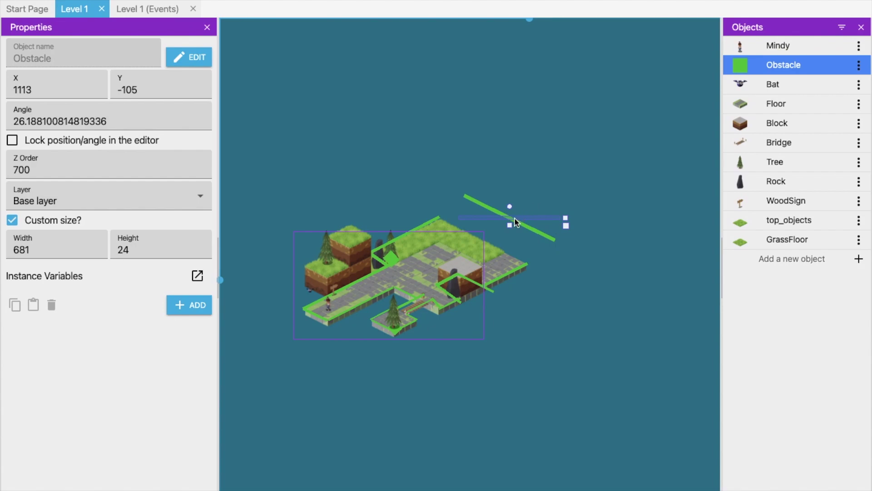
pyautogui.moveTo(515, 218); pyautogui.dragTo(603, 139)
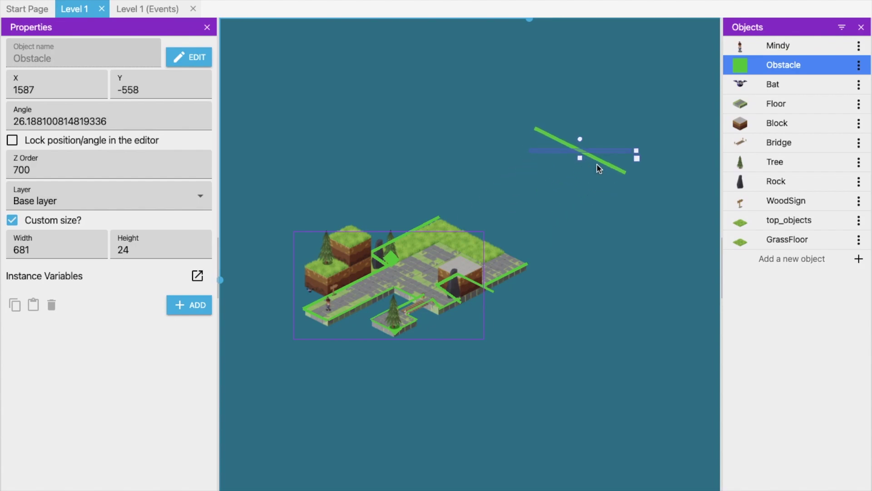
# - Enlarge the moved Obstacle bar to about 1565 by 37 and reposition it at about X 1105, Y -614
pyautogui.moveTo(580, 158)
pyautogui.mouseDown()
pyautogui.moveTo(579, 173)
pyautogui.moveTo(587, 154)
pyautogui.moveTo(574, 166)
pyautogui.mouseUp()
pyautogui.moveTo(635, 152); pyautogui.dragTo(745, 149)
pyautogui.moveTo(607, 151); pyautogui.dragTo(546, 149)
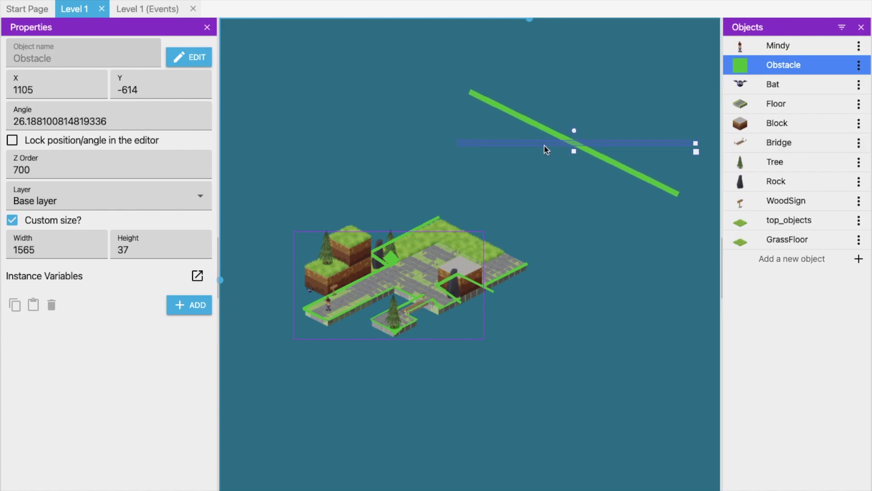
# - Paste Obstacle bars as upper-left and lower-right sides of a larger boundary, and stretch the upper-right bar to a width of about 1826
pyautogui.moveTo(571, 144); pyautogui.dragTo(405, 173)
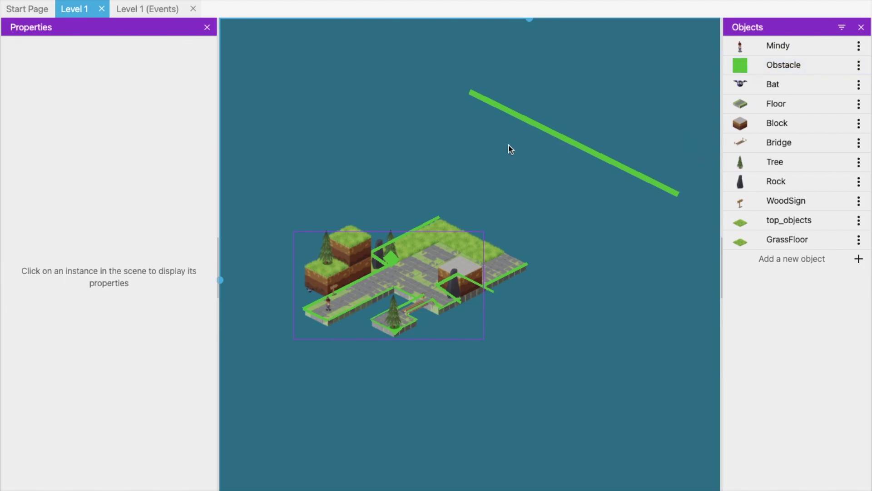
pyautogui.press('super+v')
pyautogui.moveTo(491, 135); pyautogui.dragTo(516, 166)
pyautogui.moveTo(433, 181); pyautogui.dragTo(318, 187)
pyautogui.press('super+c')
pyautogui.press('super+v')
pyautogui.moveTo(703, 257); pyautogui.dragTo(635, 256)
pyautogui.moveTo(568, 243); pyautogui.dragTo(630, 223)
pyautogui.moveTo(608, 224)
pyautogui.mouseDown()
pyautogui.moveTo(611, 231)
pyautogui.moveTo(605, 225)
pyautogui.mouseUp()
pyautogui.click(653, 190)
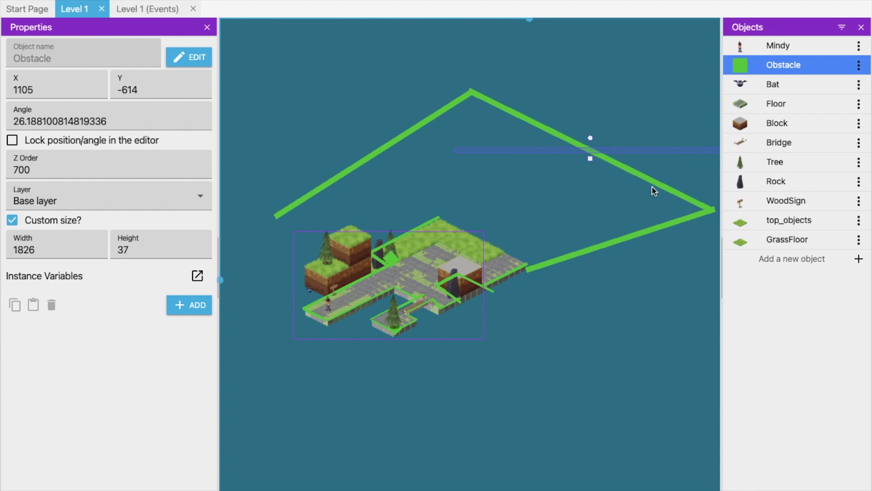
# - Rotate the Obstacle bar on the grass's upper-left edge to about -150° and move it to about X -158, Y 13, extending the boundary's left corner
pyautogui.click(542, 204)
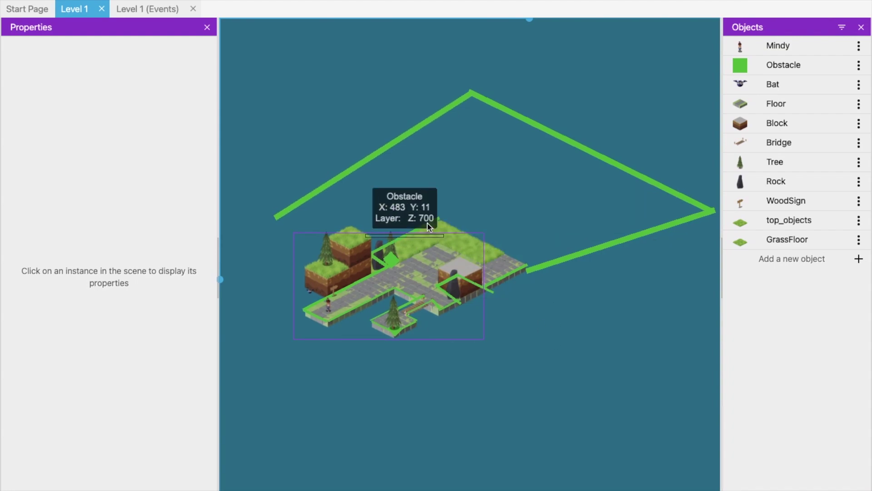
pyautogui.moveTo(430, 228)
pyautogui.mouseDown()
pyautogui.moveTo(388, 203)
pyautogui.moveTo(420, 209)
pyautogui.moveTo(416, 217)
pyautogui.mouseUp()
pyautogui.click(514, 192)
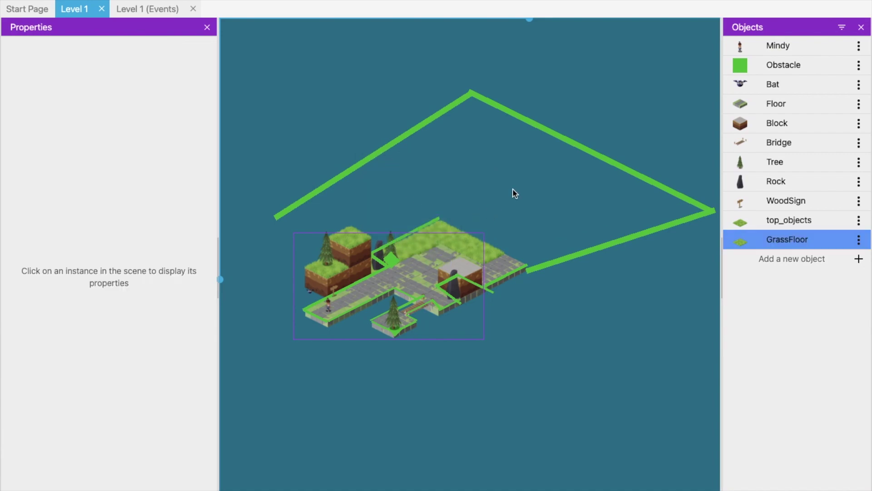
pyautogui.moveTo(426, 220); pyautogui.dragTo(387, 228)
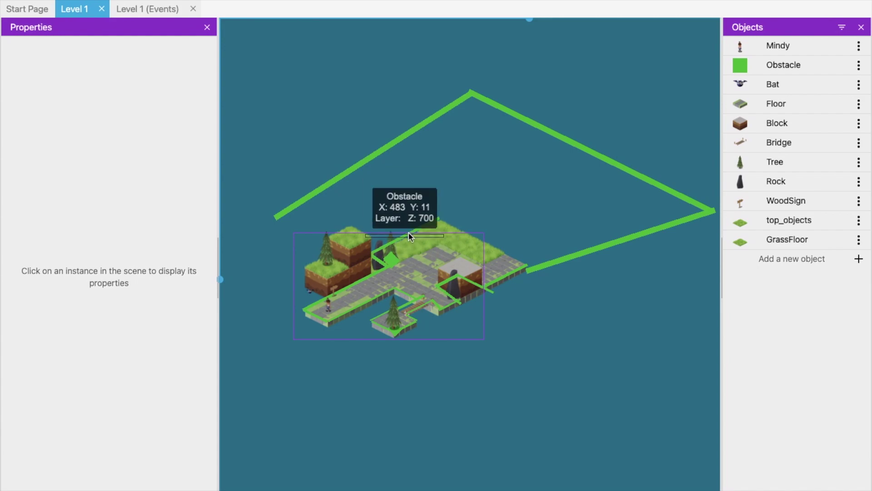
pyautogui.click(405, 233)
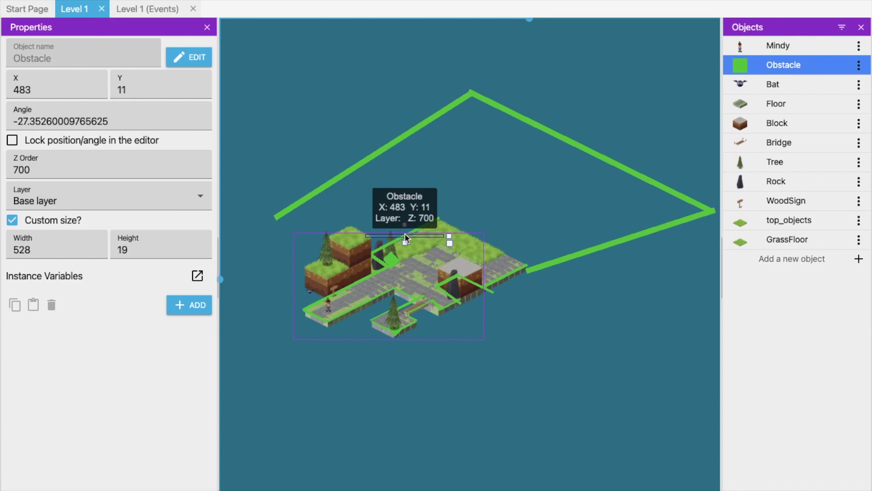
pyautogui.moveTo(397, 223); pyautogui.dragTo(326, 157)
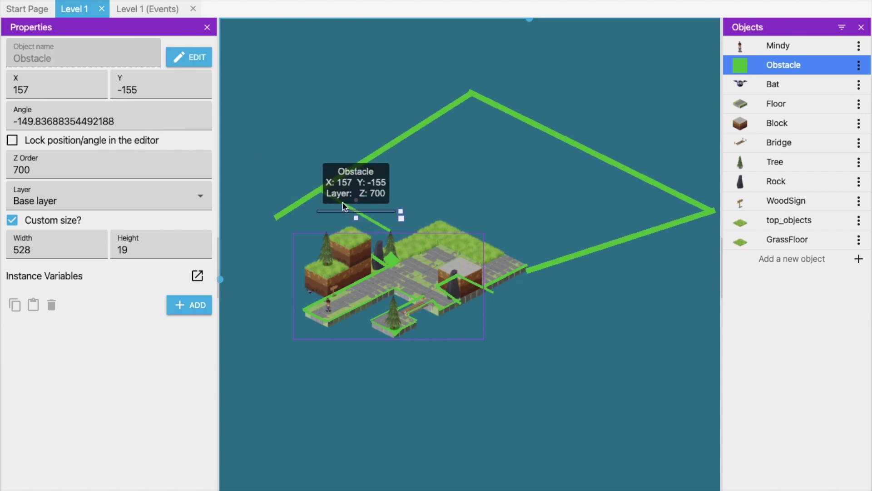
pyautogui.moveTo(342, 205); pyautogui.dragTo(282, 232)
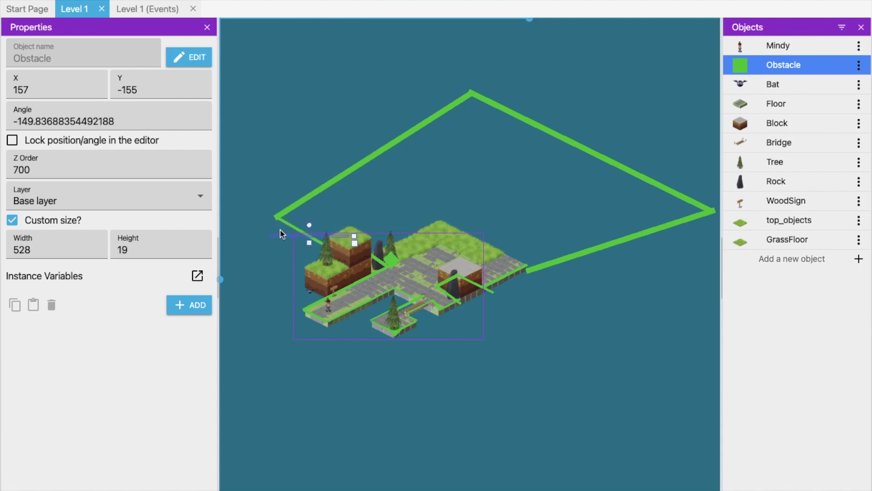
pyautogui.scroll(-1, 233, 286)
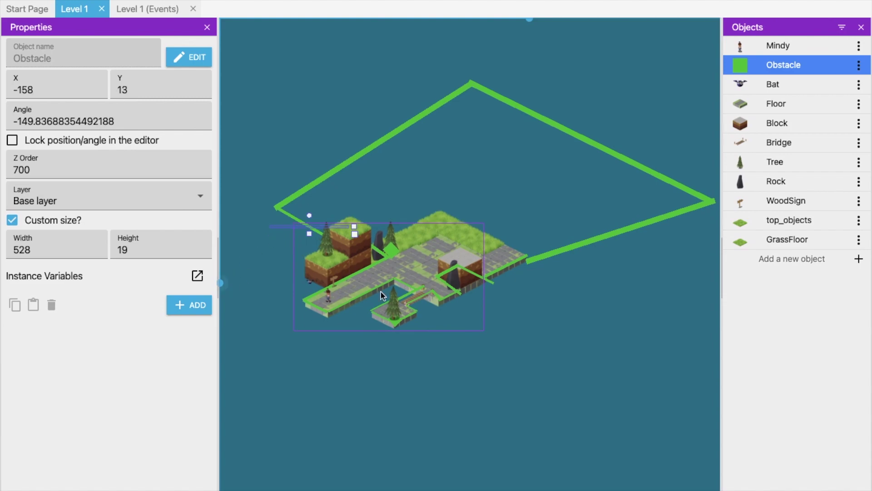
pyautogui.click(579, 327)
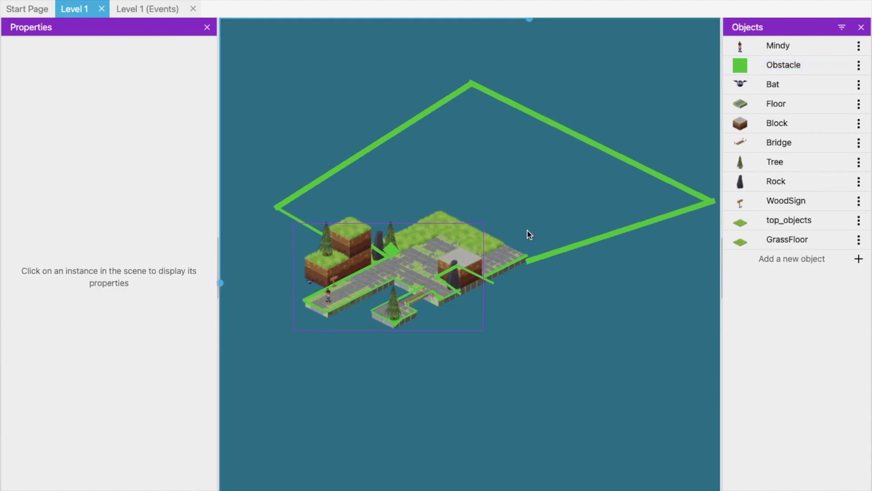
# - Cover the eastern part of the enclosed area with GrassFloor copies and realign the lower-right Obstacle bar along the new grass edge
pyautogui.click(487, 242)
pyautogui.moveTo(487, 242); pyautogui.dragTo(525, 223)
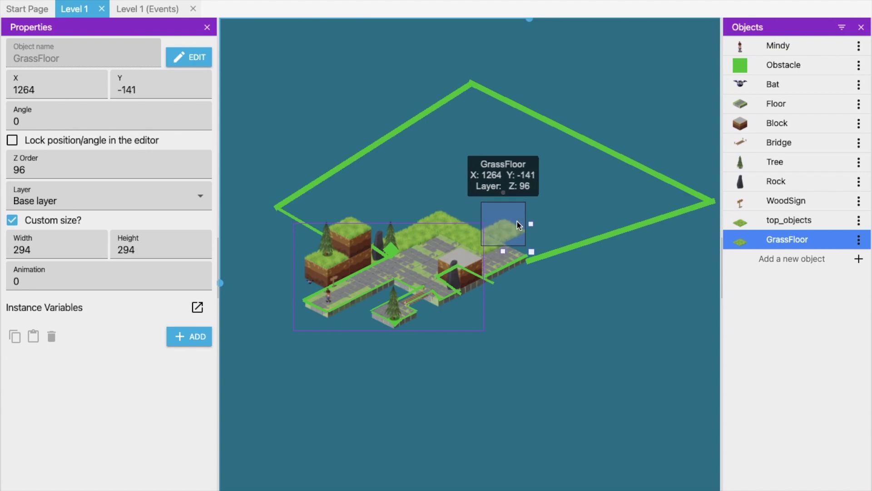
pyautogui.moveTo(510, 217); pyautogui.dragTo(464, 180)
pyautogui.hotkey('ctrl', 'z')
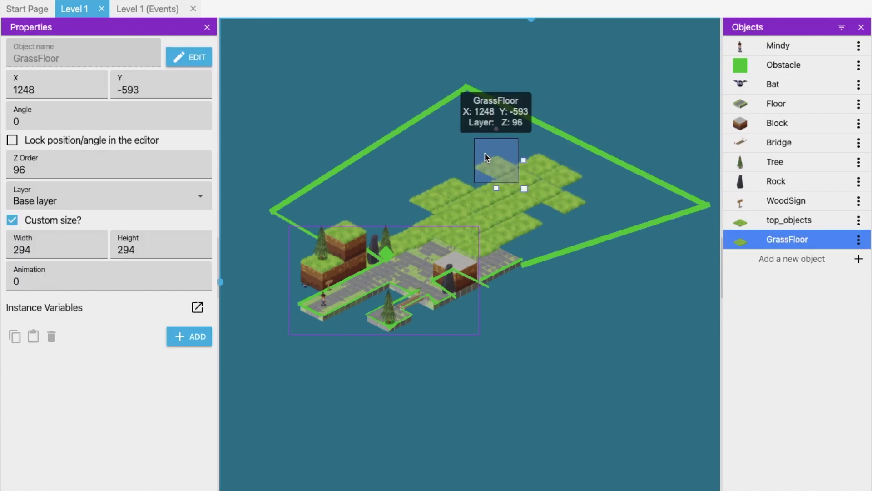
pyautogui.scroll(3, 527, 150)
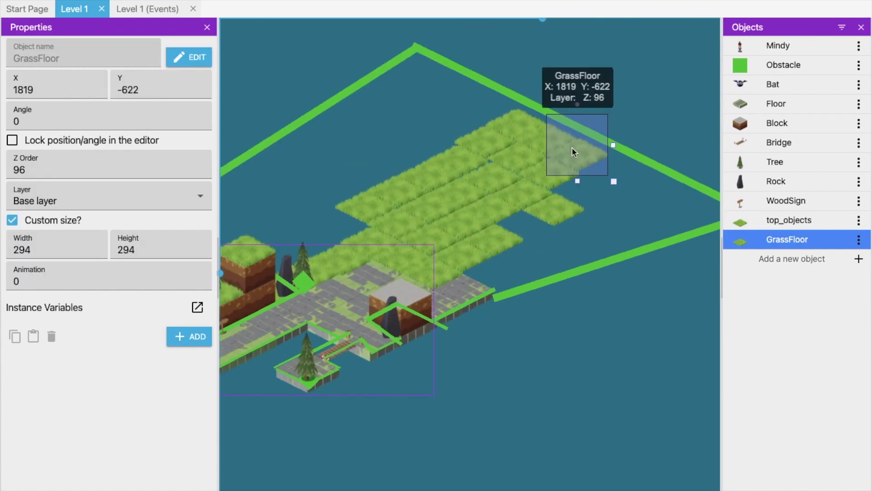
pyautogui.click(583, 133)
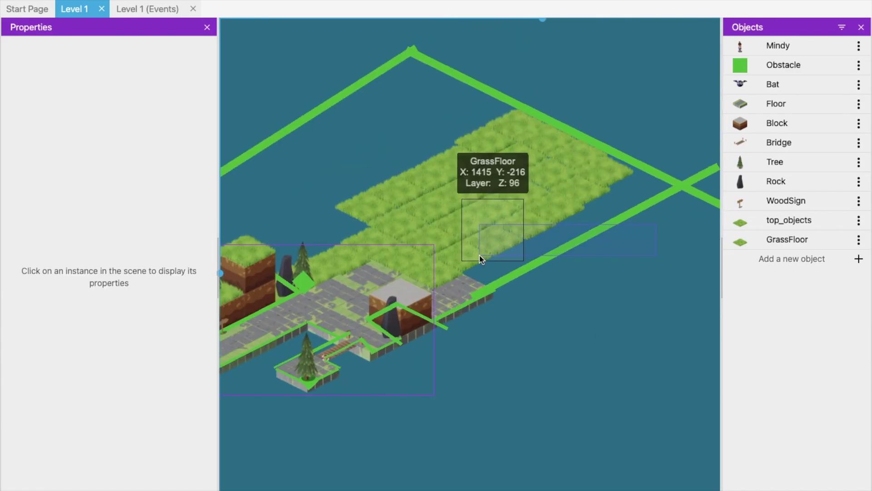
pyautogui.click(500, 259)
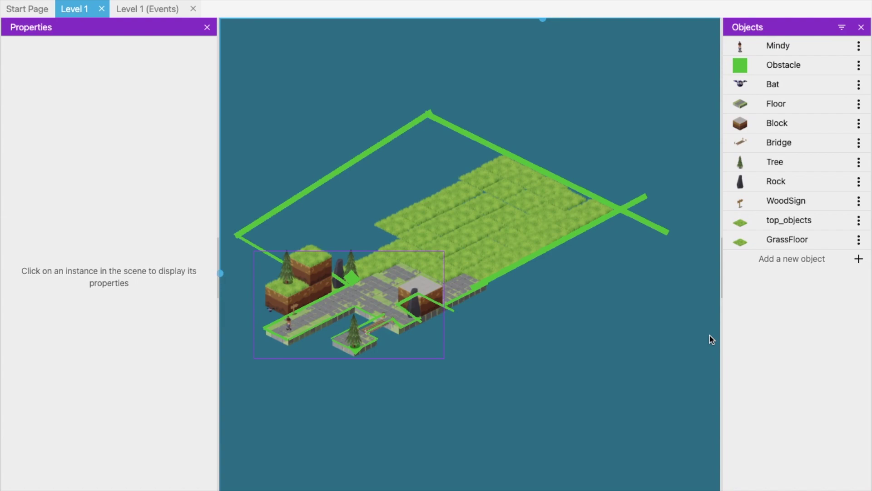
# - Find the Spiked Ball in the asset store by searching for "ball", add it to the game, and place an instance on the new grass
pyautogui.click(809, 259)
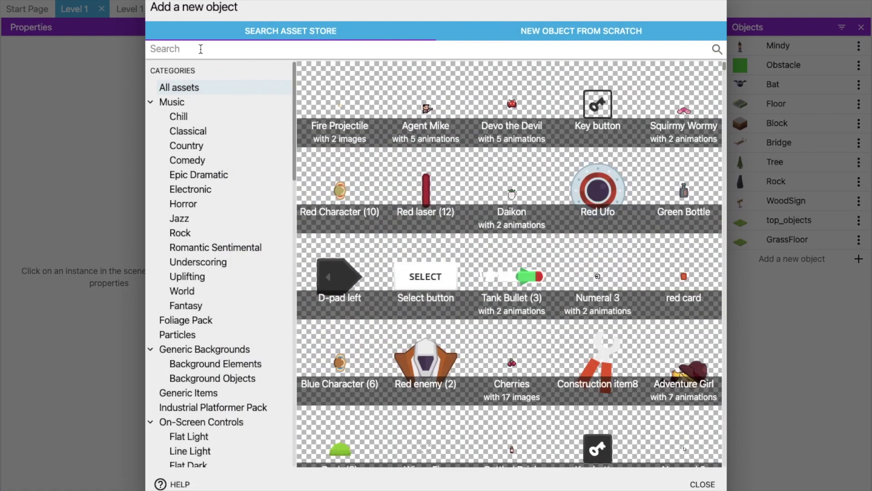
pyautogui.write('ball')
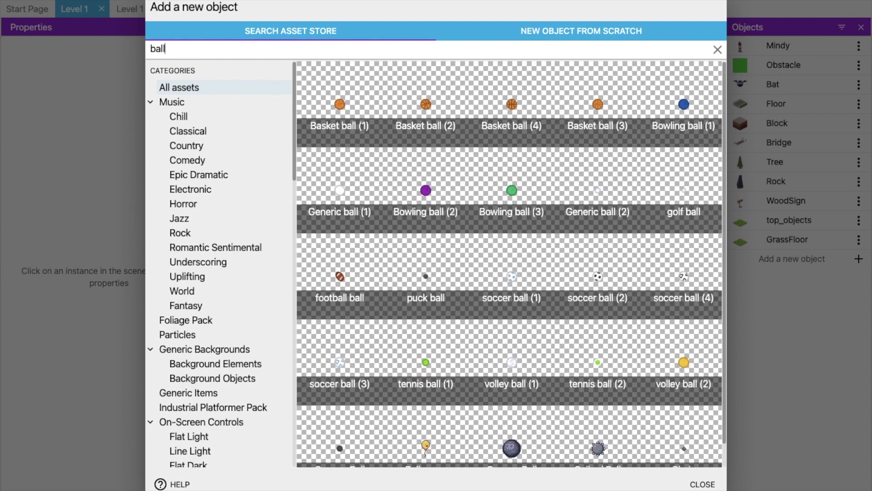
pyautogui.scroll(-1, 596, 427)
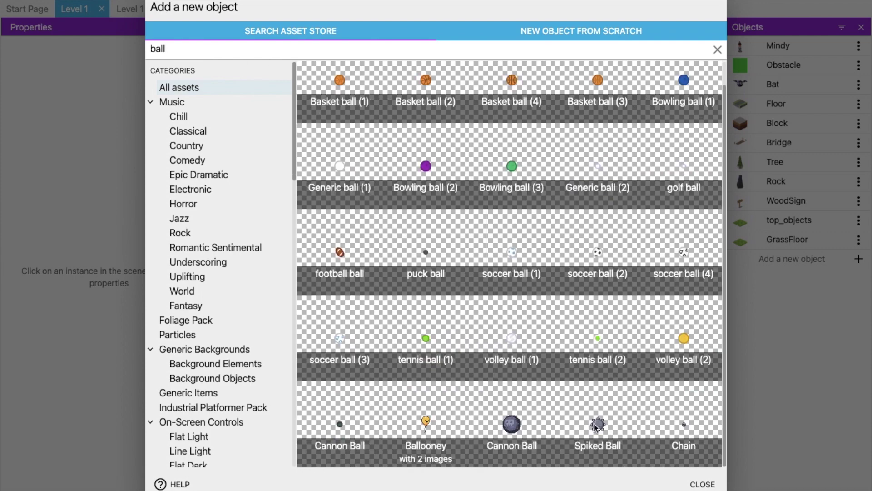
pyautogui.click(596, 425)
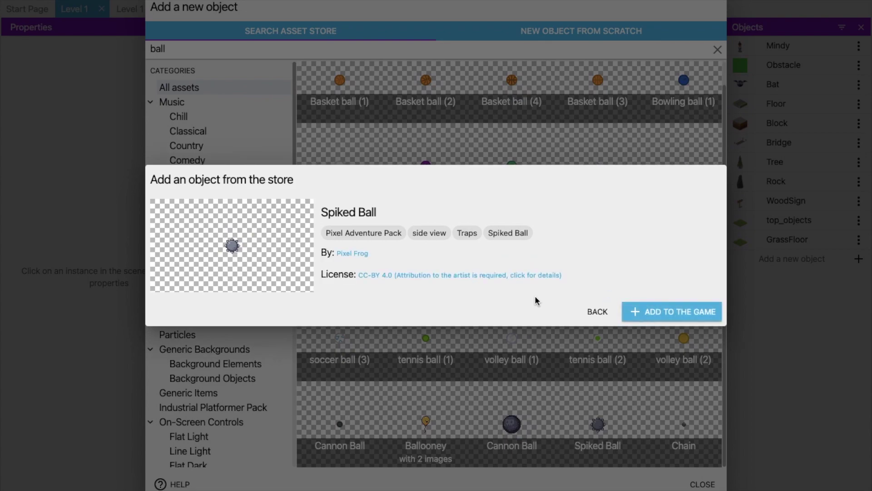
pyautogui.click(650, 312)
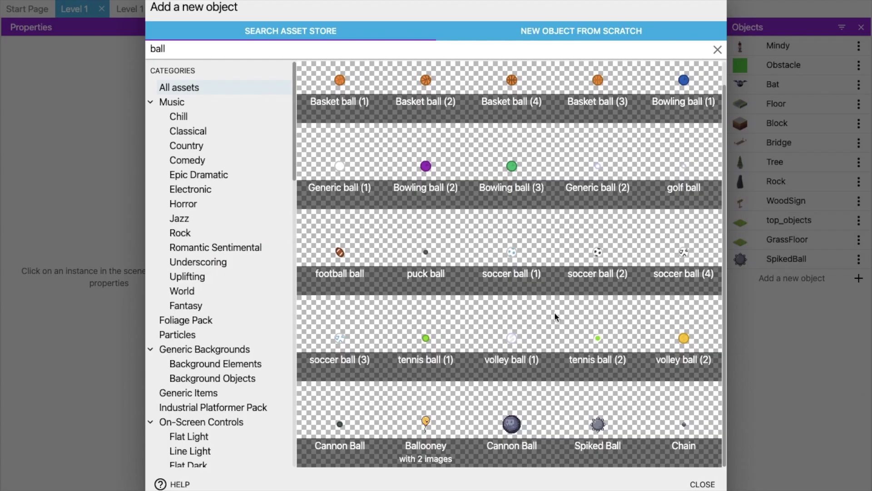
pyautogui.click(702, 483)
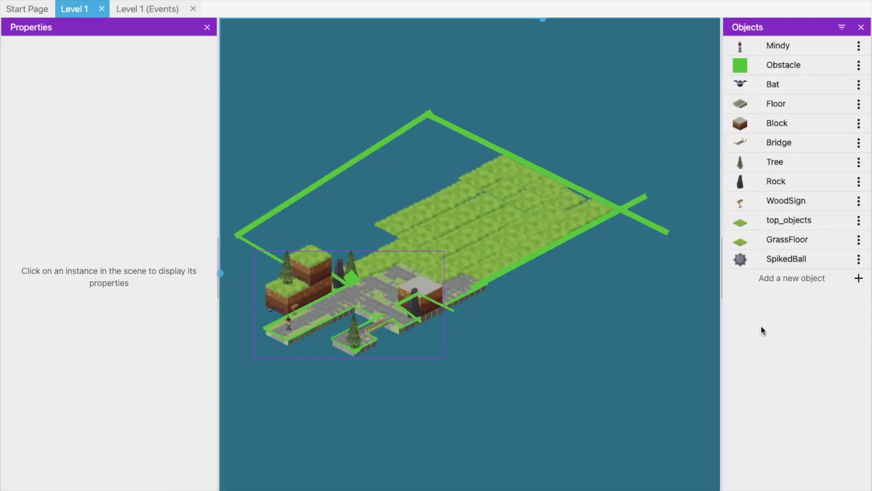
pyautogui.moveTo(739, 260); pyautogui.dragTo(543, 222)
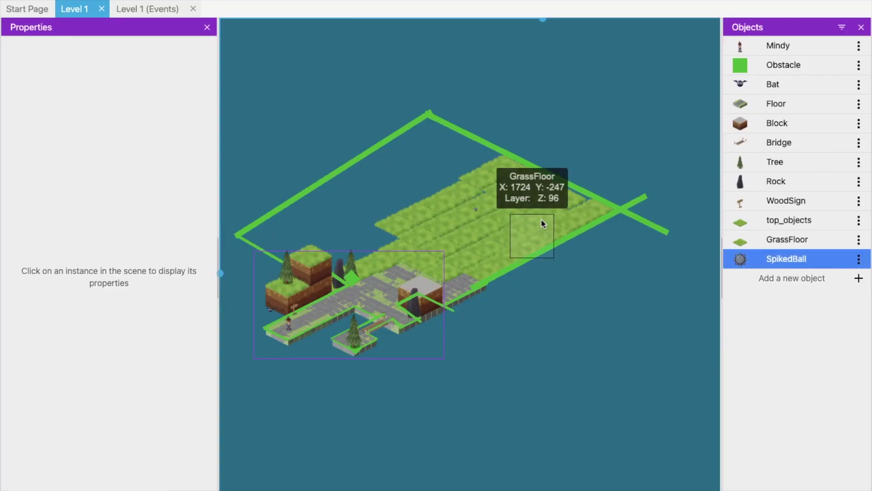
pyautogui.click(478, 208)
pyautogui.moveTo(463, 210); pyautogui.dragTo(464, 209)
pyautogui.doubleClick(464, 209)
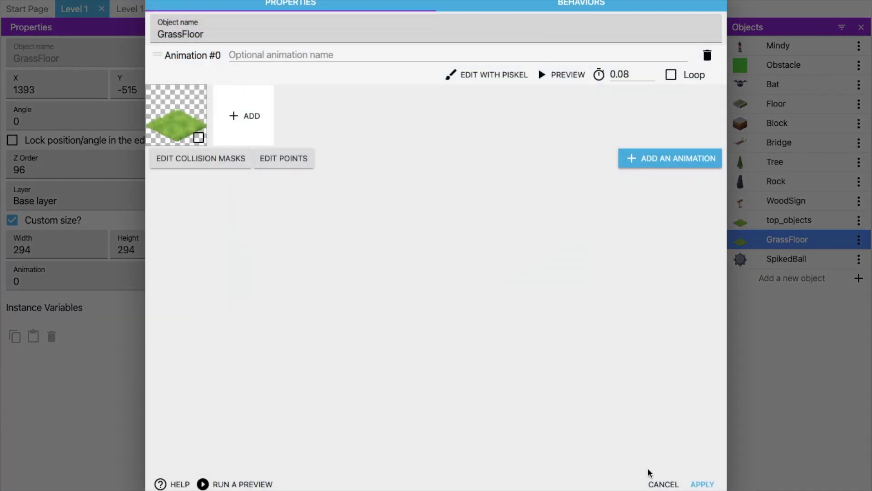
pyautogui.click(657, 484)
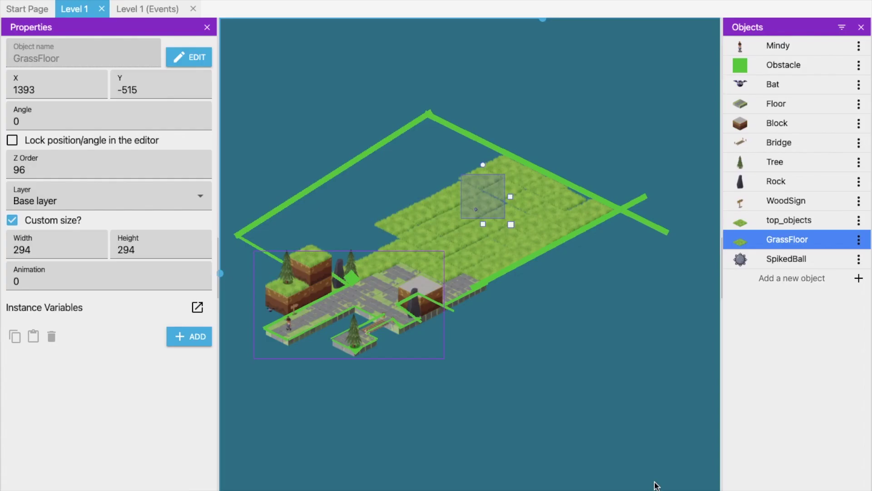
# - Move the SpikedBall to about X 1285, Y -323 and scatter four copies of it across the eastern grass
pyautogui.click(533, 412)
pyautogui.scroll(5, 533, 412)
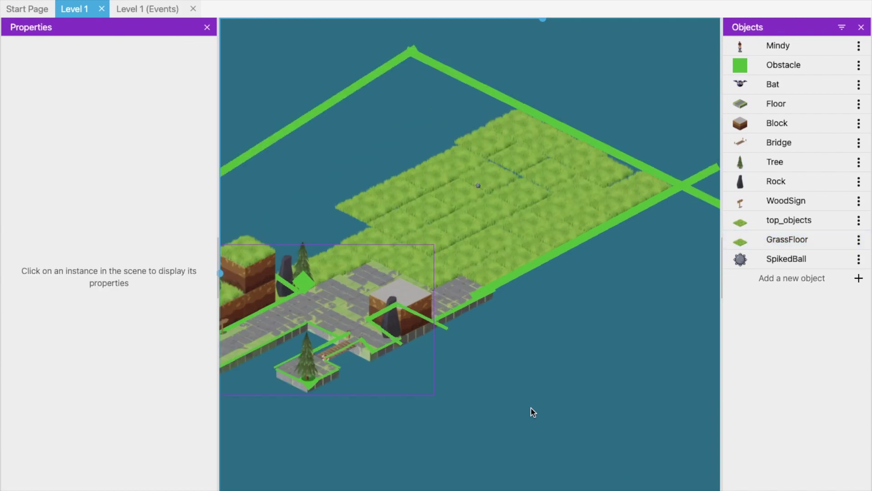
pyautogui.scroll(5, 534, 412)
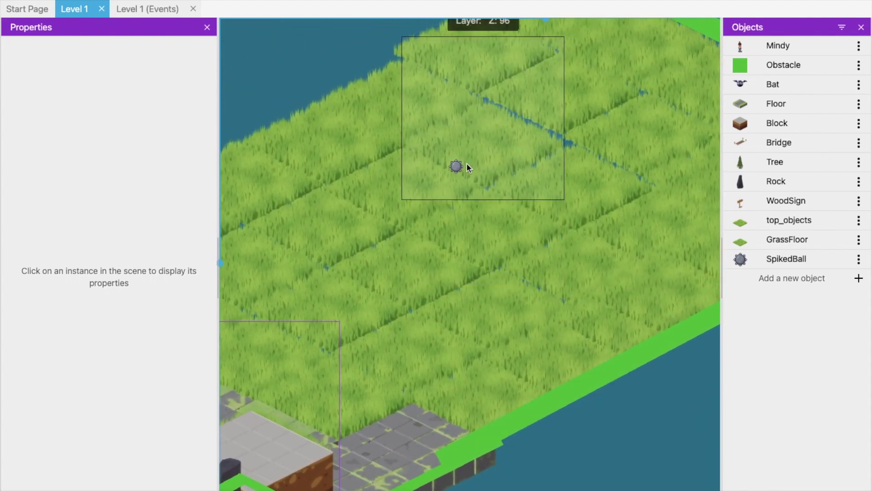
pyautogui.moveTo(454, 166); pyautogui.dragTo(344, 160)
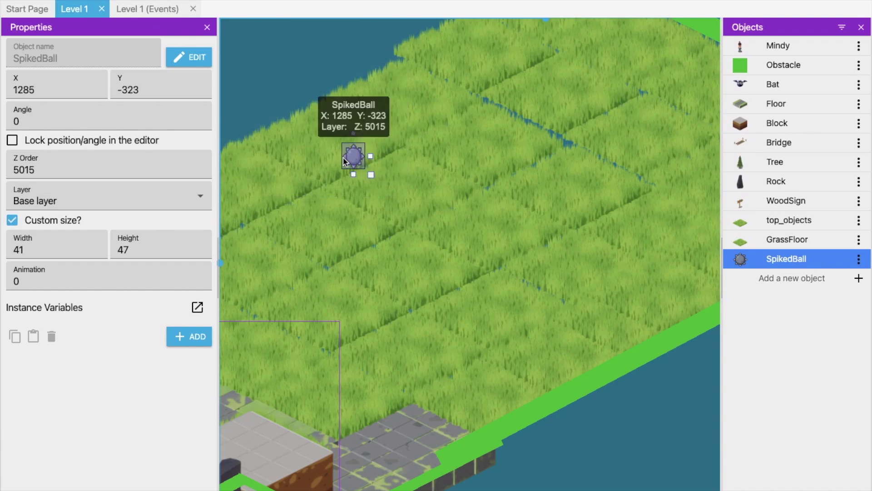
pyautogui.keyDown('ctrl'); pyautogui.moveTo(356, 168); pyautogui.dragTo(450, 203); pyautogui.keyUp('ctrl')
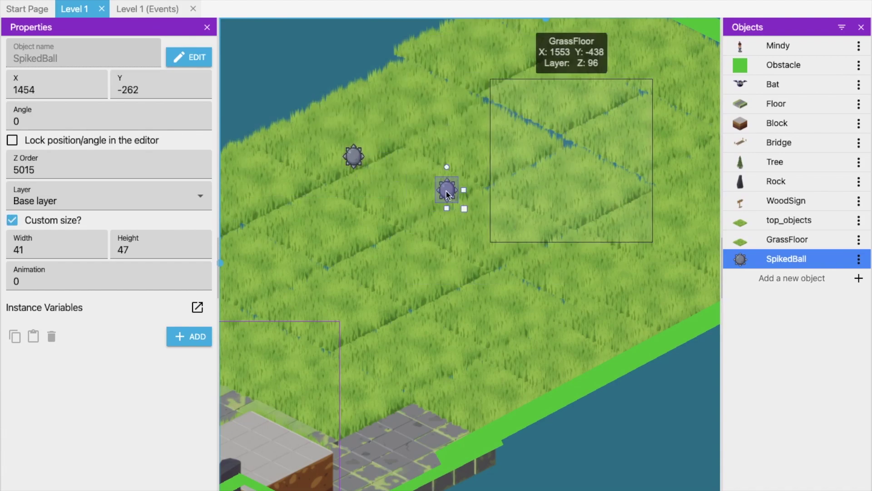
pyautogui.keyDown('ctrl'); pyautogui.moveTo(351, 157); pyautogui.dragTo(364, 317); pyautogui.keyUp('ctrl')
pyautogui.keyDown('ctrl'); pyautogui.moveTo(353, 156); pyautogui.dragTo(655, 104); pyautogui.keyUp('ctrl')
pyautogui.keyDown('ctrl'); pyautogui.moveTo(353, 156); pyautogui.dragTo(580, 353); pyautogui.keyUp('ctrl')
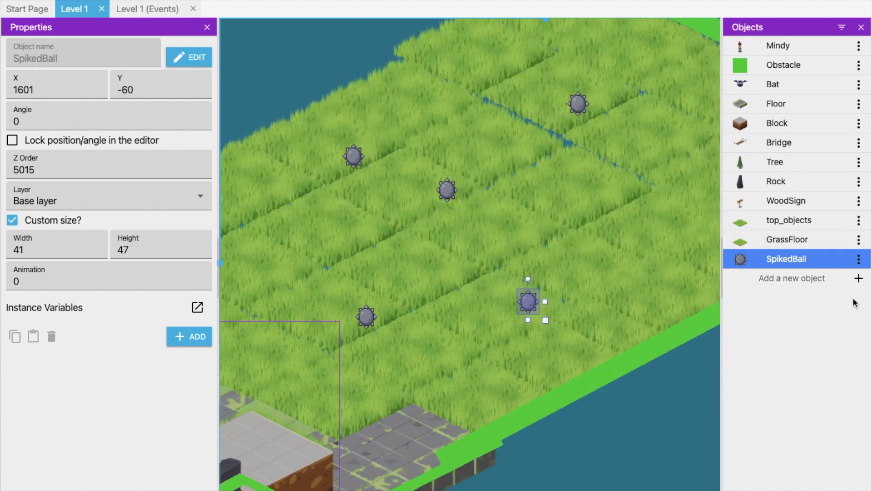
# - Find the Dog in the asset store by searching for "dog" and add it to the game's objects
pyautogui.click(794, 281)
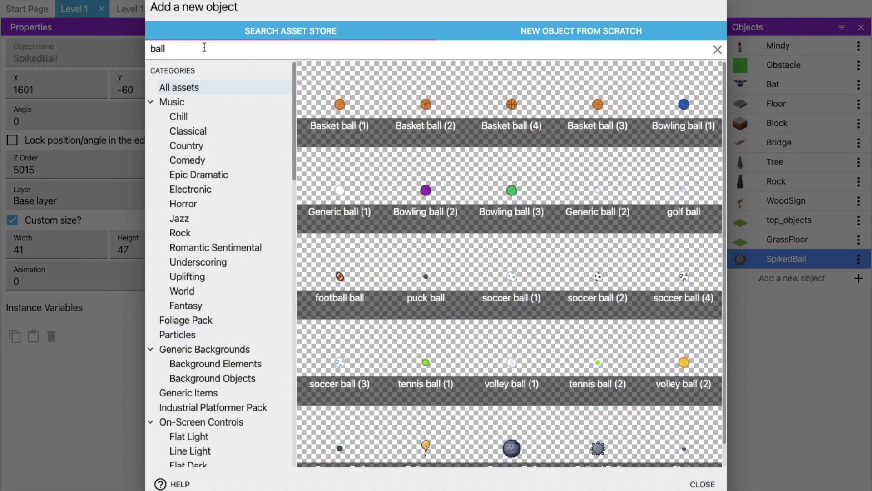
pyautogui.click(204, 47)
pyautogui.press('BackSpace')
pyautogui.press('BackSpace')
pyautogui.press('BackSpace')
pyautogui.press('BackSpace')
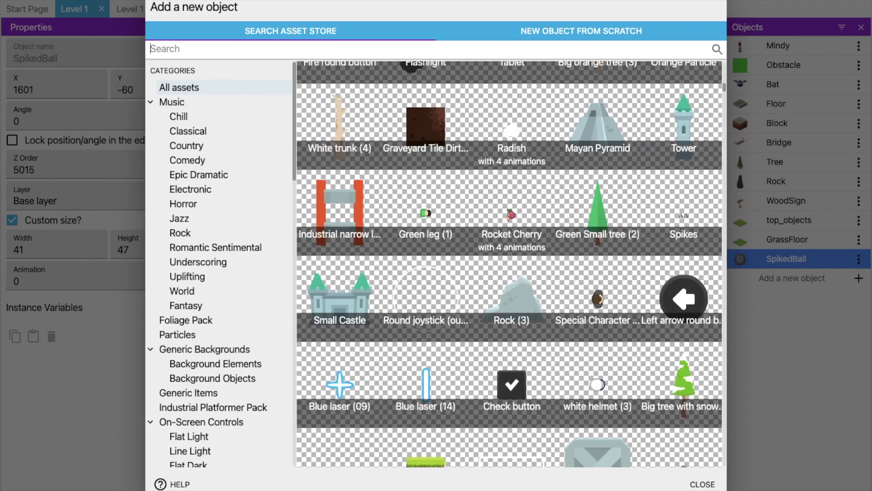
pyautogui.write('dong')
pyautogui.press('BackSpace')
pyautogui.press('BackSpace')
pyautogui.press('BackSpace')
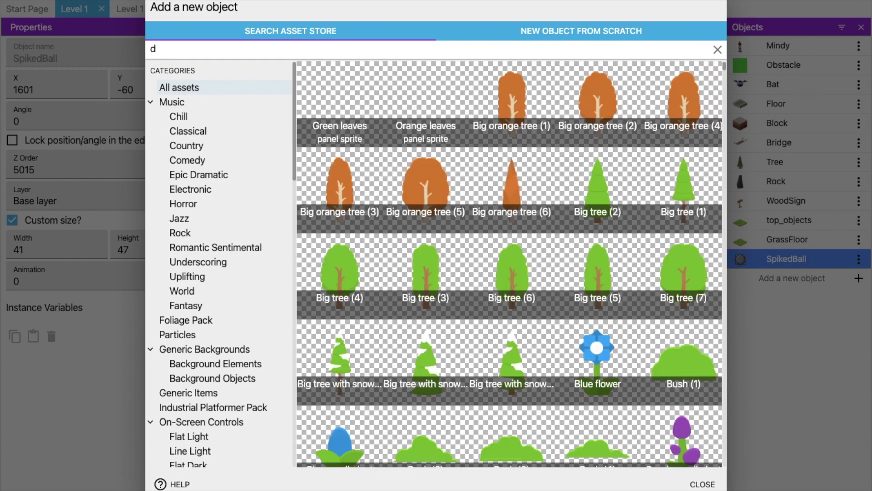
pyautogui.write('og')
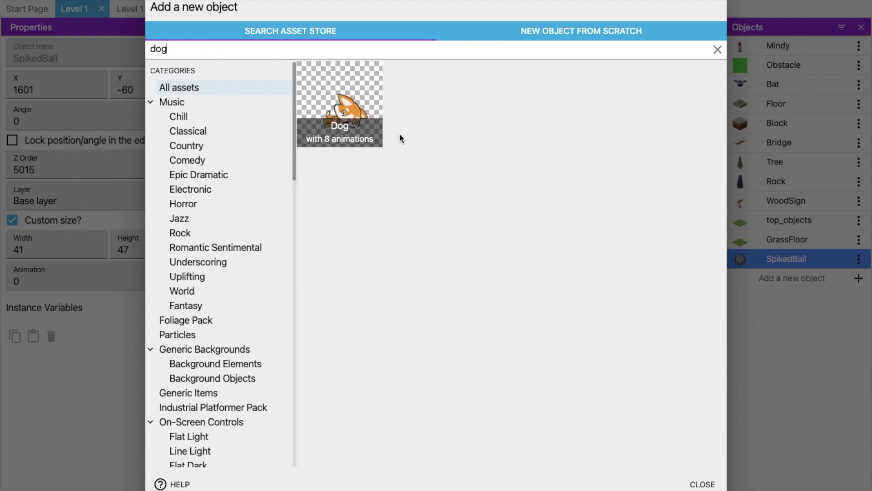
pyautogui.click(340, 109)
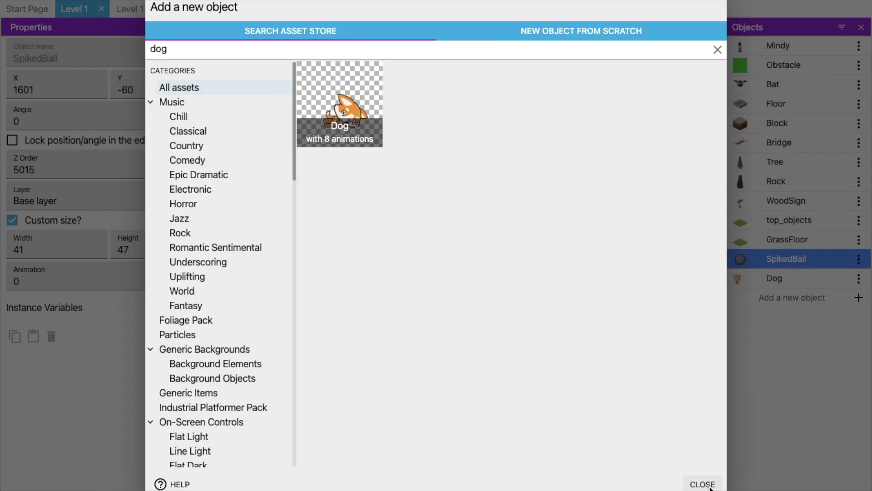
pyautogui.click(702, 484)
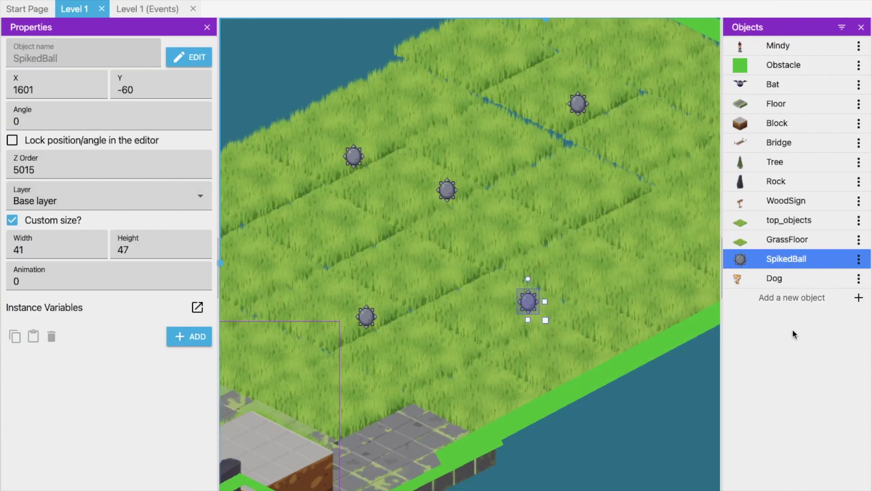
# - Place a Dog on the grass's northern corner at about X 1615, Y -674, and shift the GrassFloor tile below it to about X 1402, Y -515
pyautogui.scroll(3, 511, 177)
pyautogui.hscroll(1, 511, 177)
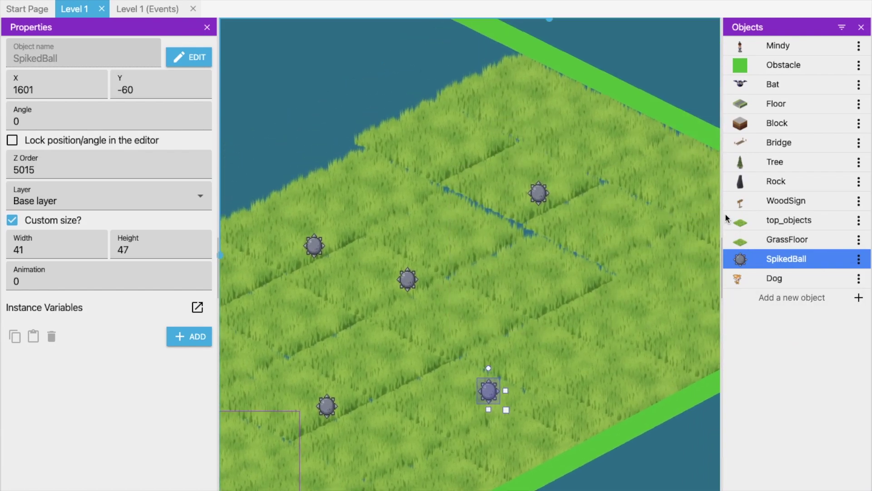
pyautogui.moveTo(763, 274); pyautogui.dragTo(499, 37)
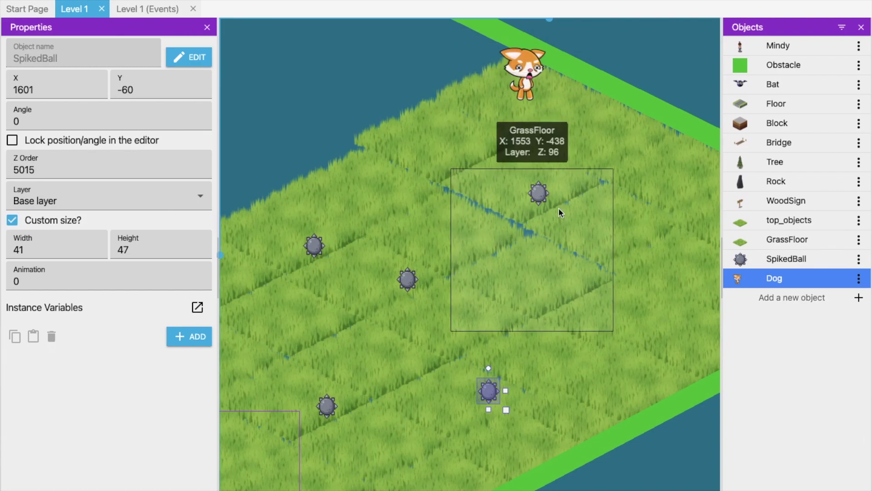
pyautogui.moveTo(531, 71); pyautogui.dragTo(517, 73)
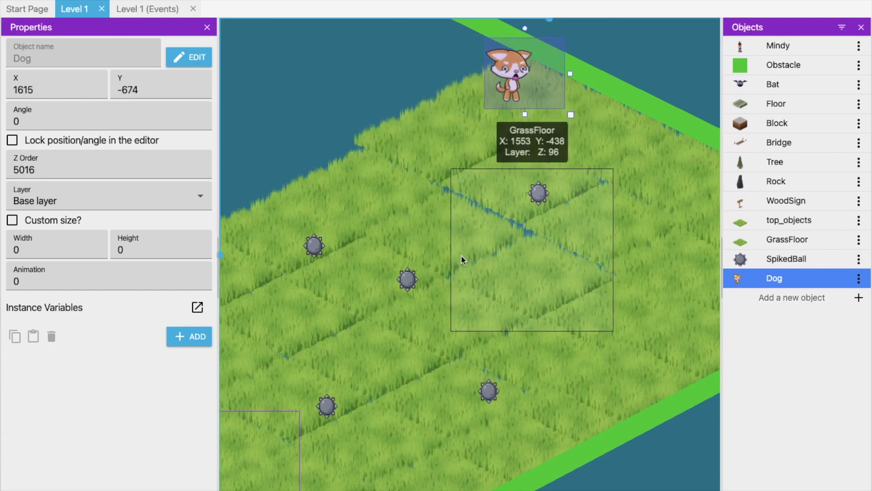
pyautogui.moveTo(456, 246); pyautogui.dragTo(432, 226)
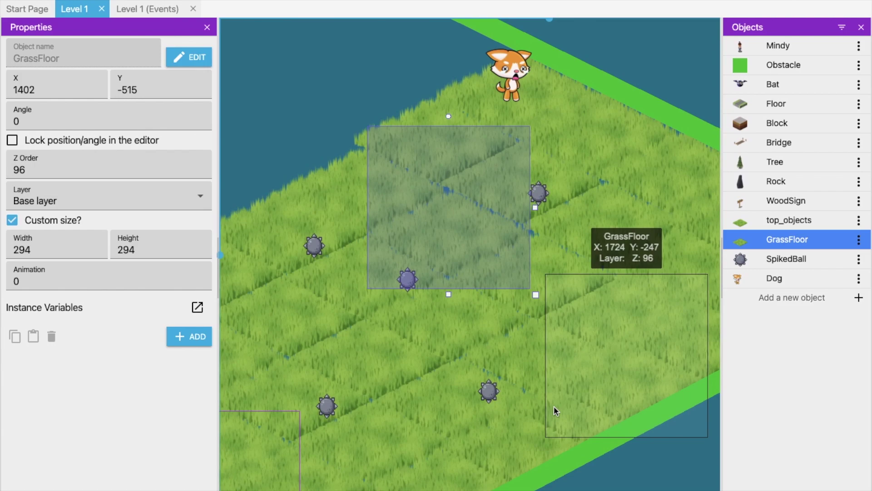
# - Look over the level layout between the stone floor, the spiked balls on the grass, and the Dog
pyautogui.hscroll(-5, 554, 406)
pyautogui.scroll(-4, 555, 405)
pyautogui.hscroll(-4, 555, 405)
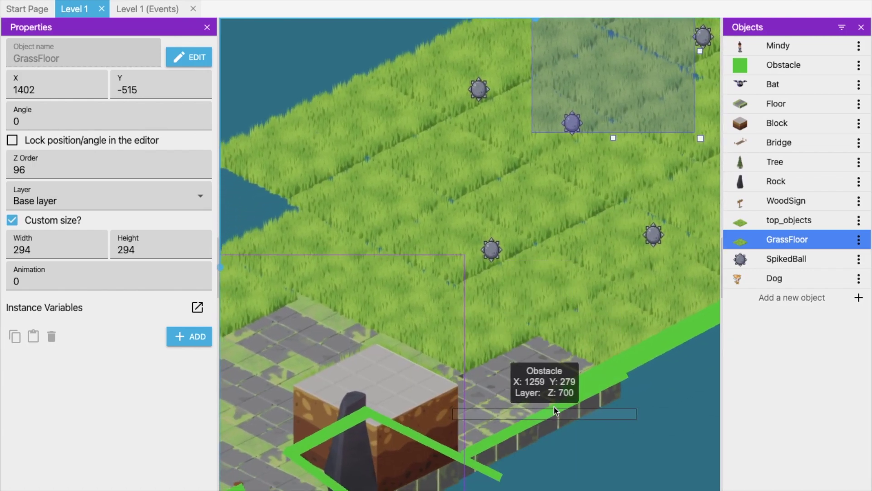
pyautogui.hscroll(-4, 554, 405)
pyautogui.scroll(-1, 555, 405)
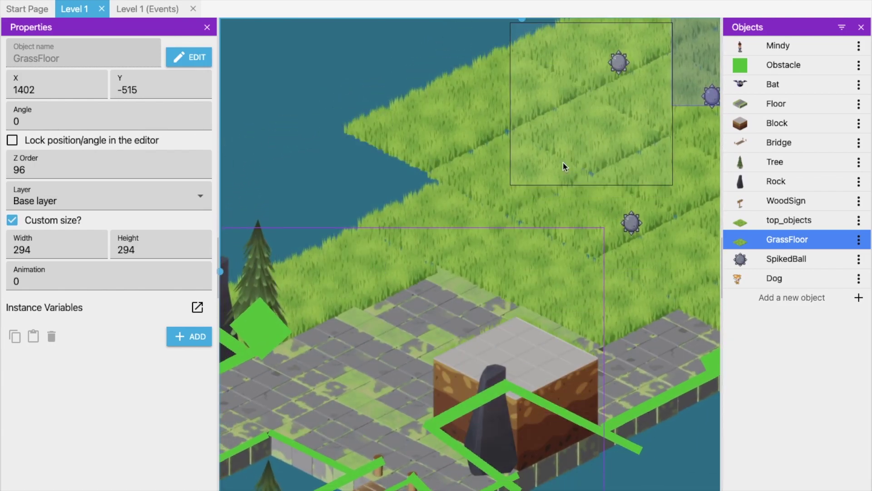
pyautogui.scroll(8, 563, 163)
pyautogui.hscroll(3, 563, 162)
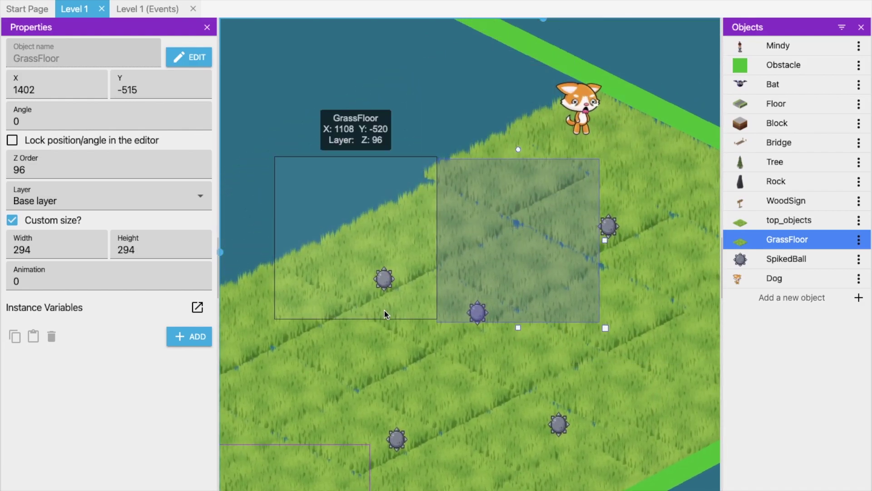
pyautogui.scroll(-1, 443, 327)
pyautogui.hscroll(-1, 443, 327)
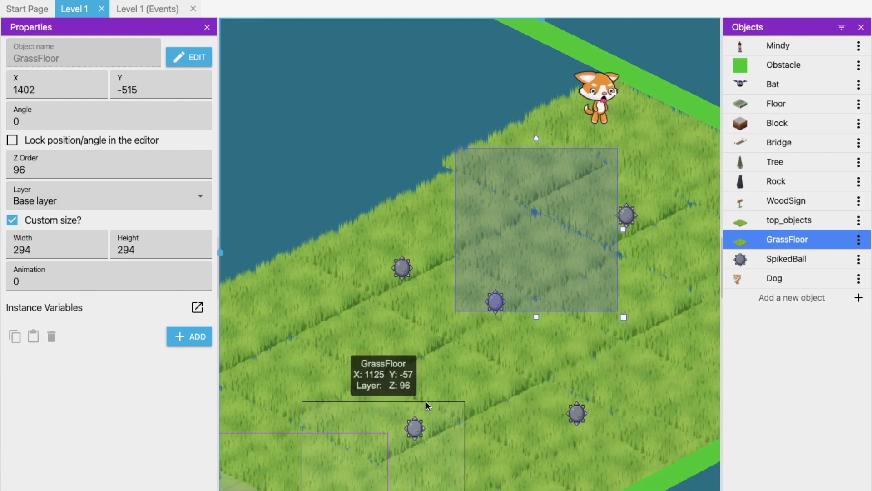
pyautogui.scroll(-1, 473, 374)
pyautogui.hscroll(-3, 473, 375)
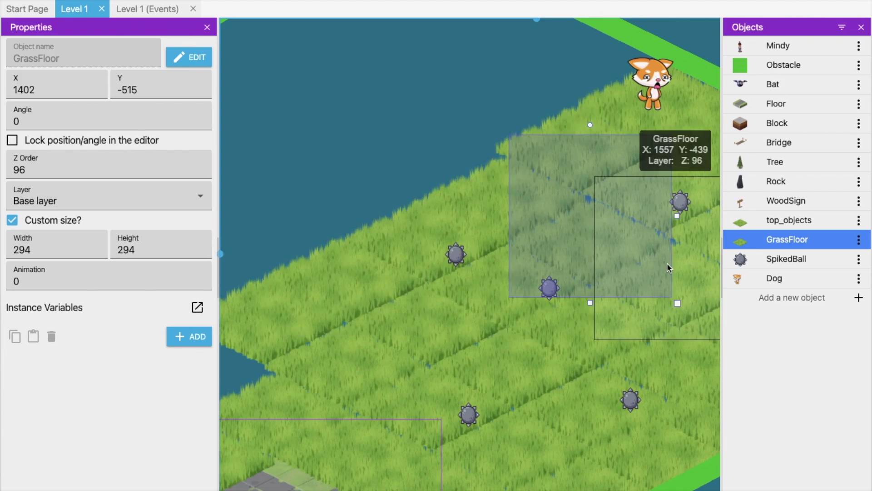
pyautogui.scroll(-5, 522, 340)
pyautogui.hscroll(-2, 521, 341)
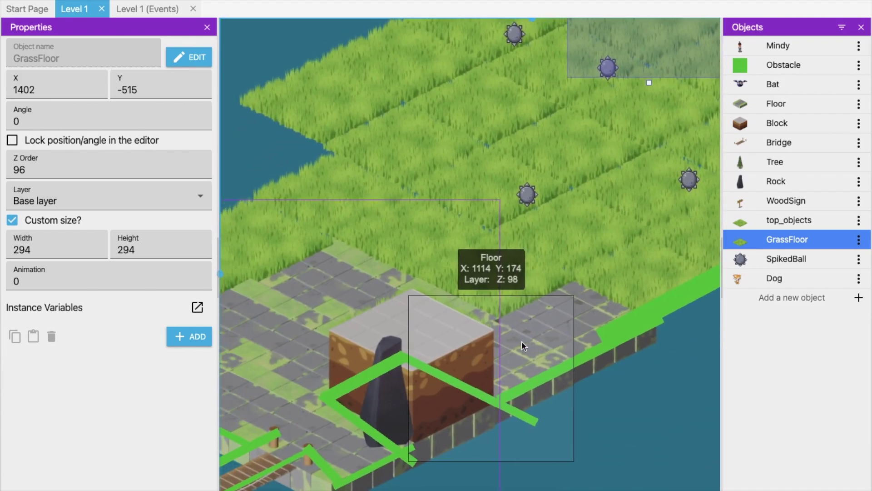
pyautogui.hscroll(-1, 521, 341)
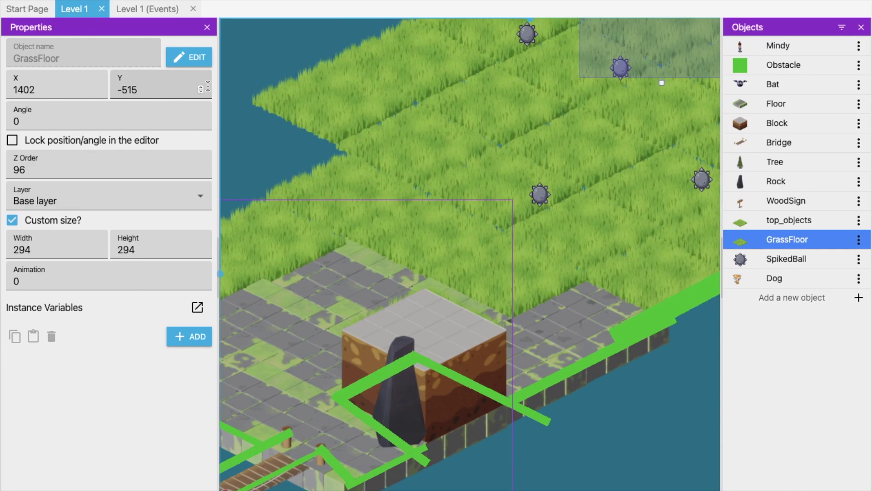
# - Give the empty event at the end of the Level 1 events a condition that Mindy's distance to SpikedBall is below 200 pixels
pyautogui.click(129, 12)
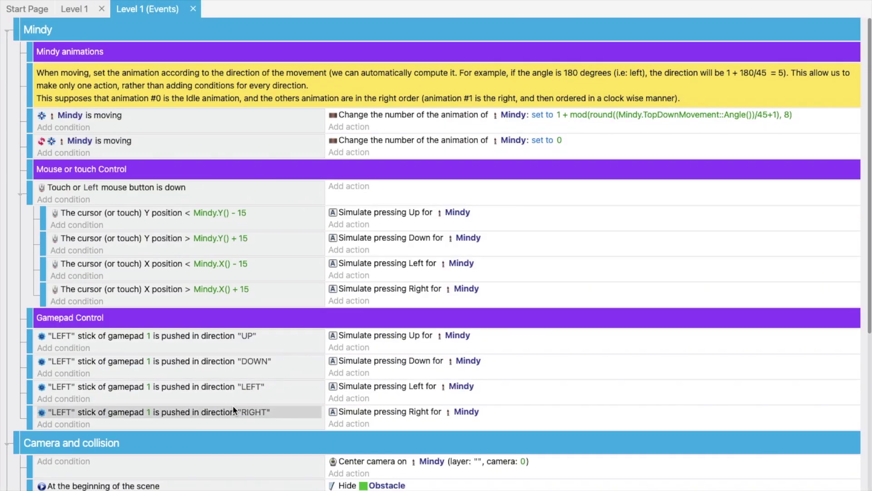
pyautogui.scroll(-6, 232, 405)
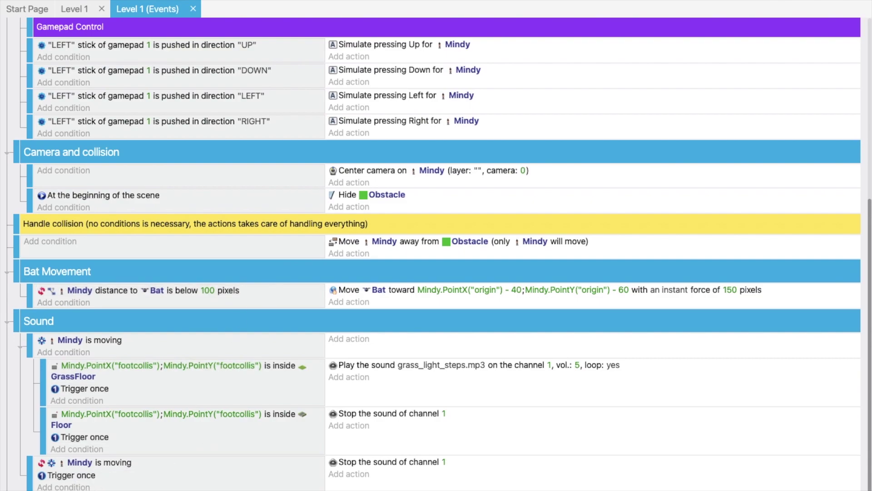
pyautogui.scroll(-1, 128, 486)
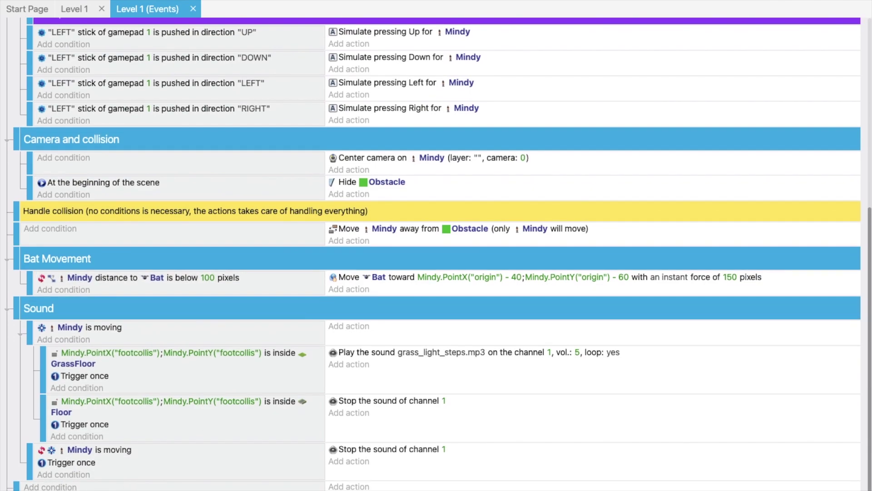
pyautogui.click(50, 487)
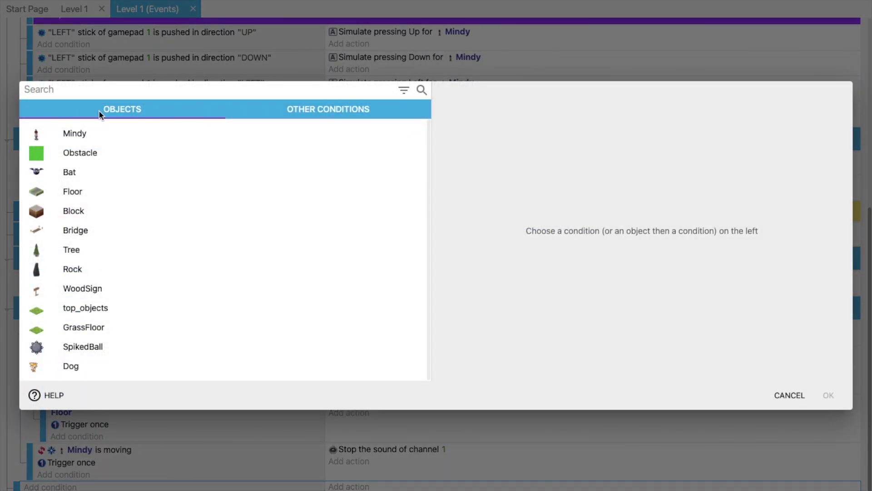
pyautogui.write('dist')
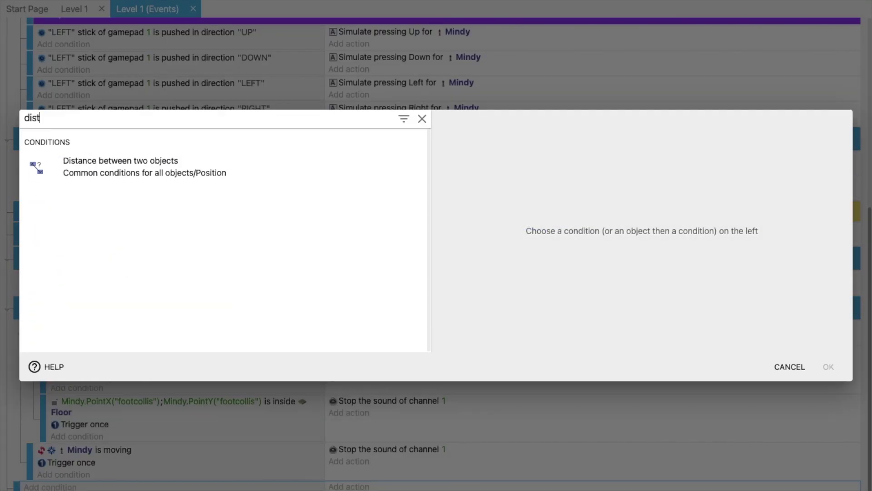
pyautogui.click(180, 161)
pyautogui.click(491, 211)
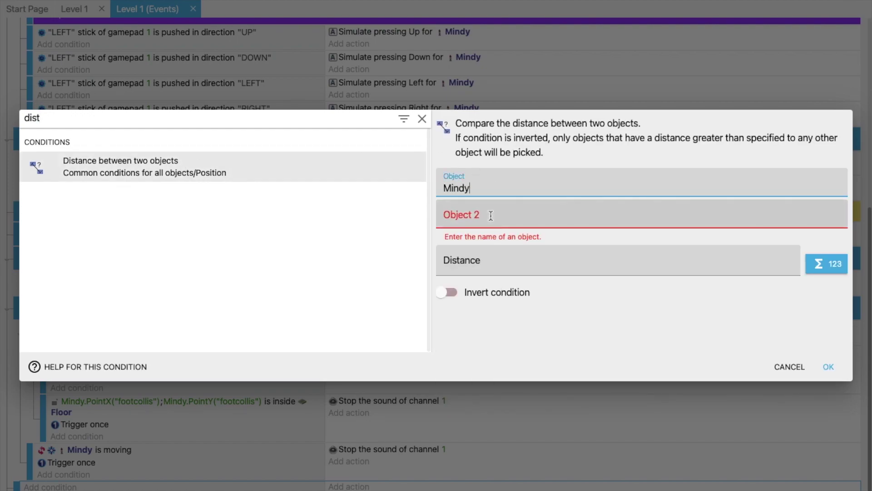
pyautogui.click(488, 220)
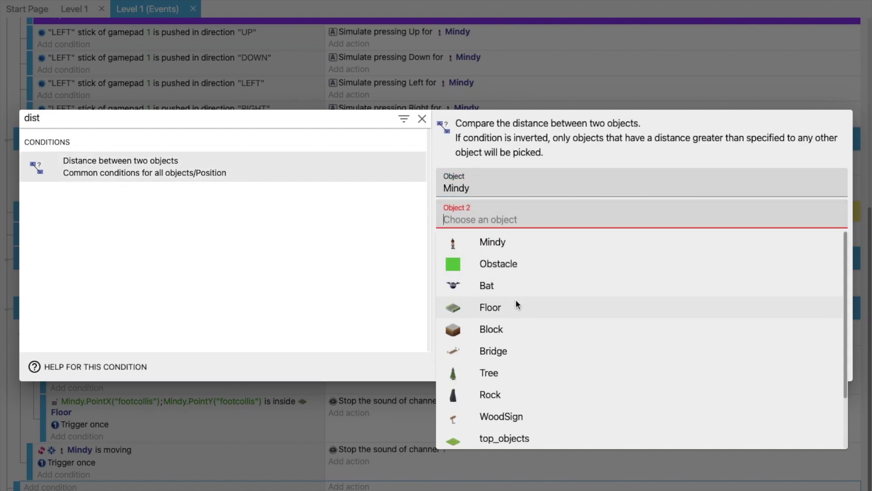
pyautogui.scroll(-2, 508, 391)
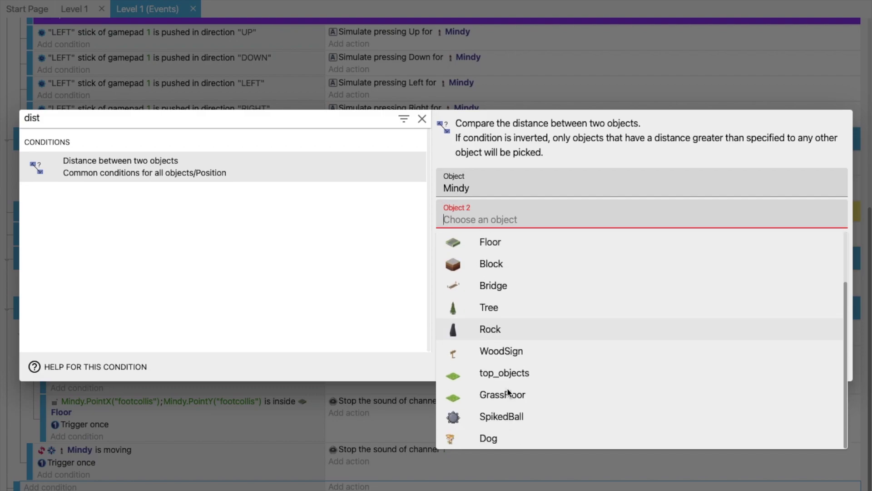
pyautogui.click(512, 417)
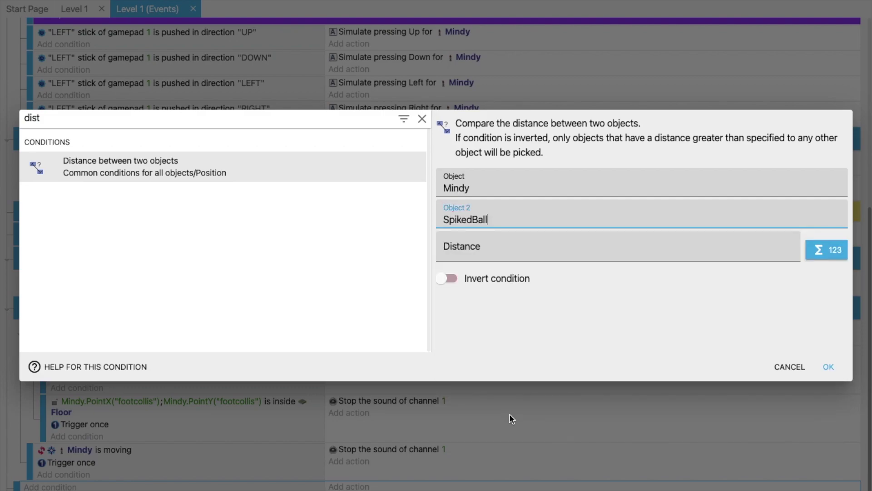
pyautogui.click(492, 259)
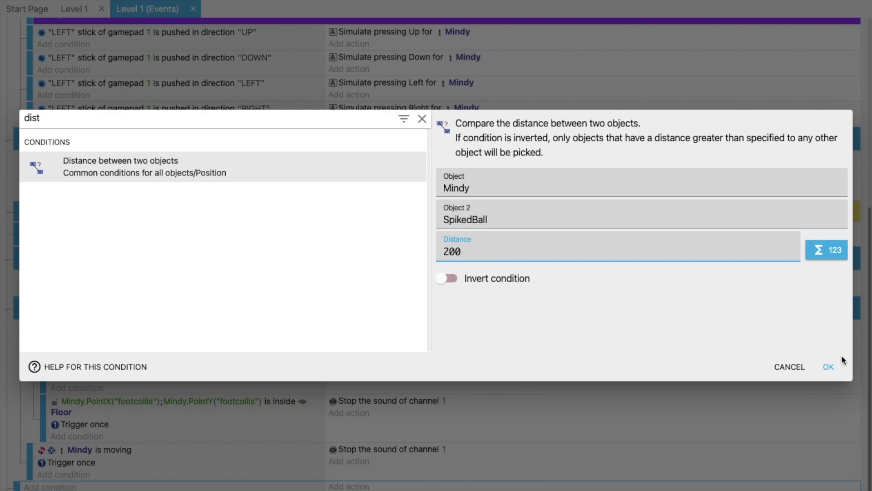
pyautogui.click(828, 367)
# - Start an action that adds a force to move toward an object in the Mindy–SpikedBall distance event
pyautogui.scroll(-1, 486, 432)
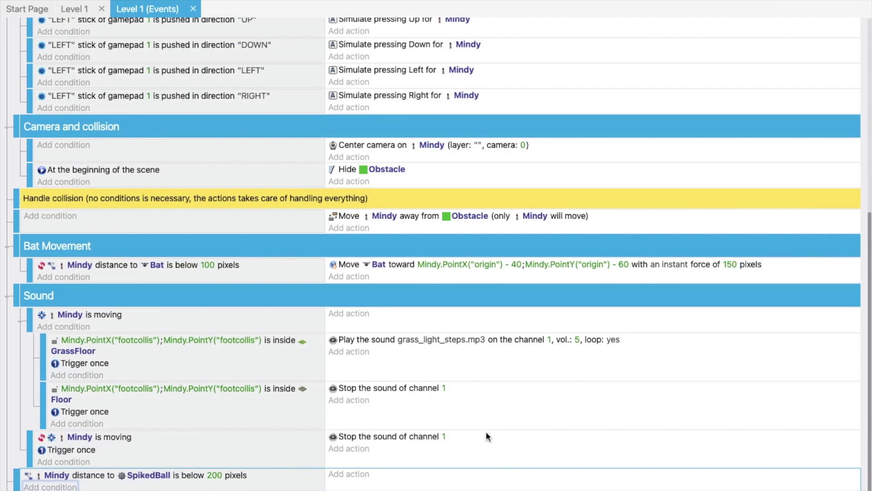
pyautogui.click(354, 477)
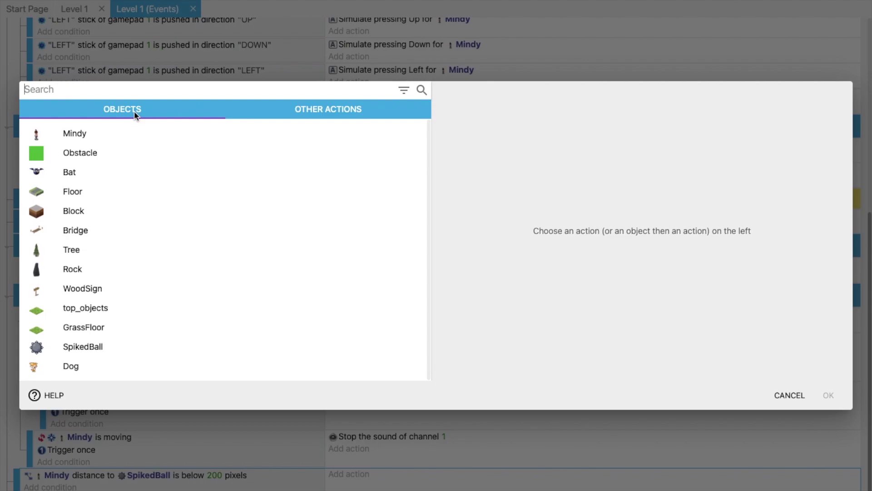
pyautogui.write('to')
pyautogui.press('BackSpace')
pyautogui.write('o')
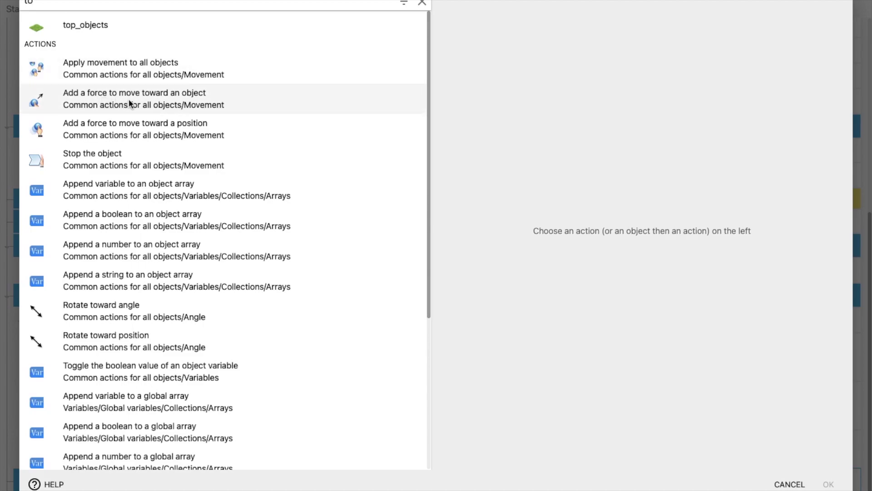
pyautogui.click(150, 100)
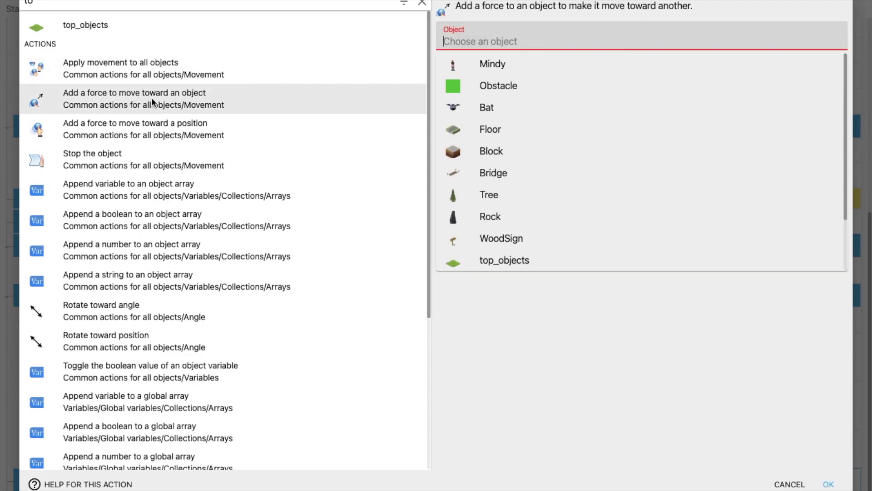
# - Make SpikedBall the moving object and Mindy its target, with an instant force of 100 pixels per second
pyautogui.click(502, 66)
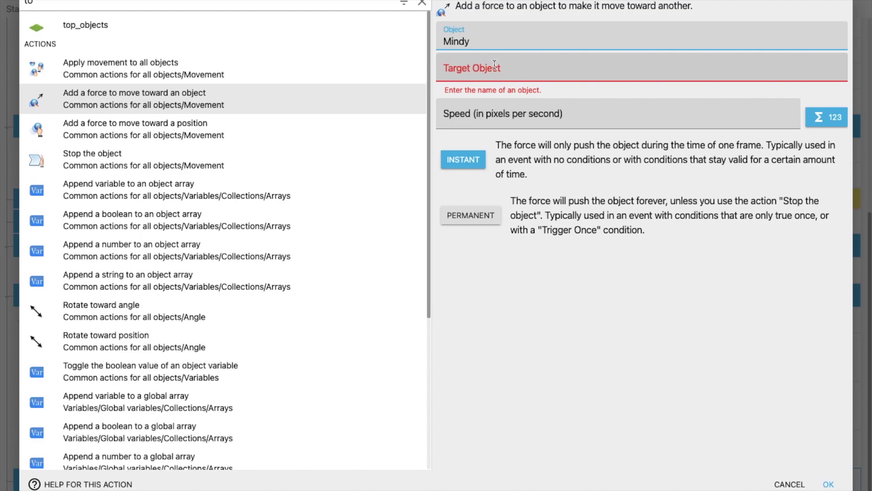
pyautogui.click(494, 64)
pyautogui.click(473, 44)
pyautogui.press('BackSpace')
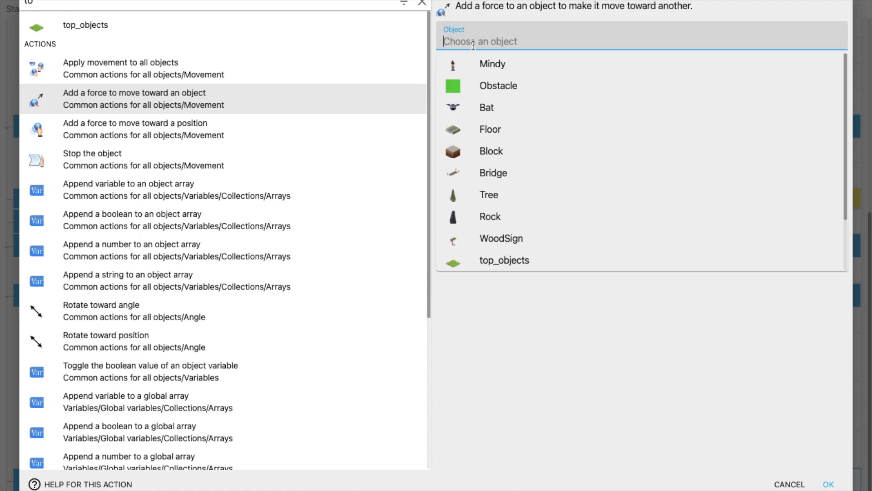
pyautogui.scroll(-3, 523, 216)
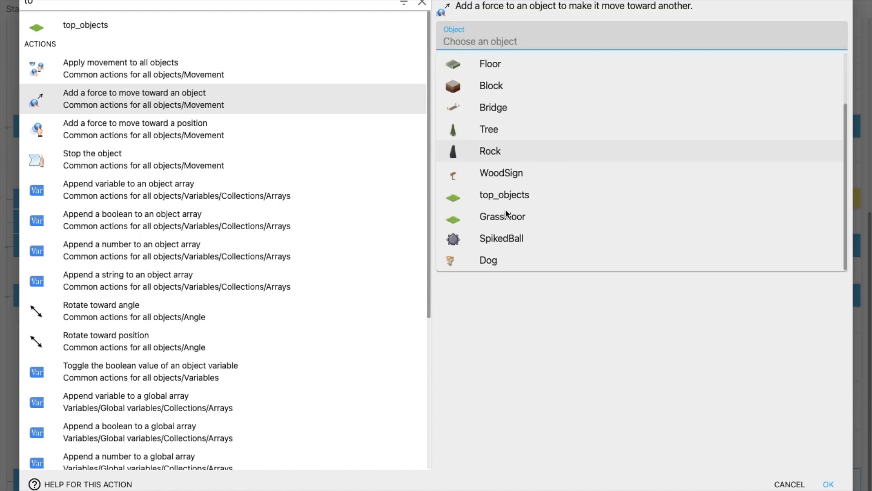
pyautogui.click(519, 237)
pyautogui.click(464, 73)
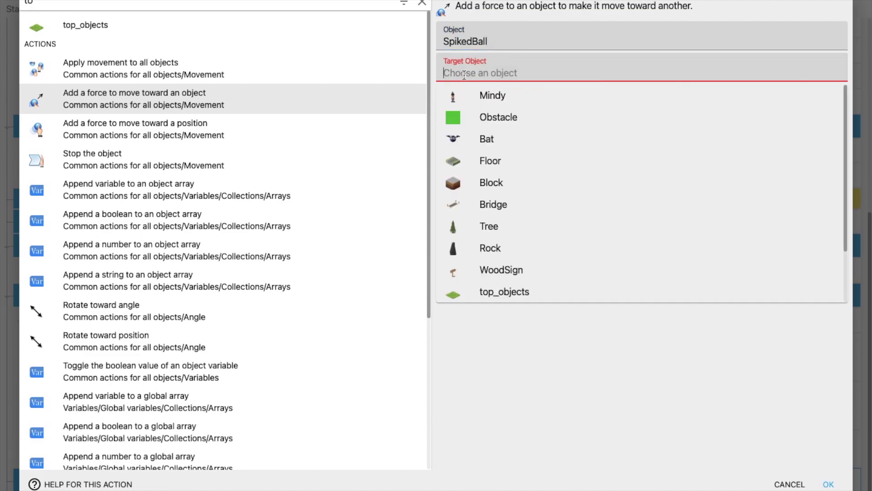
pyautogui.click(464, 92)
pyautogui.click(502, 109)
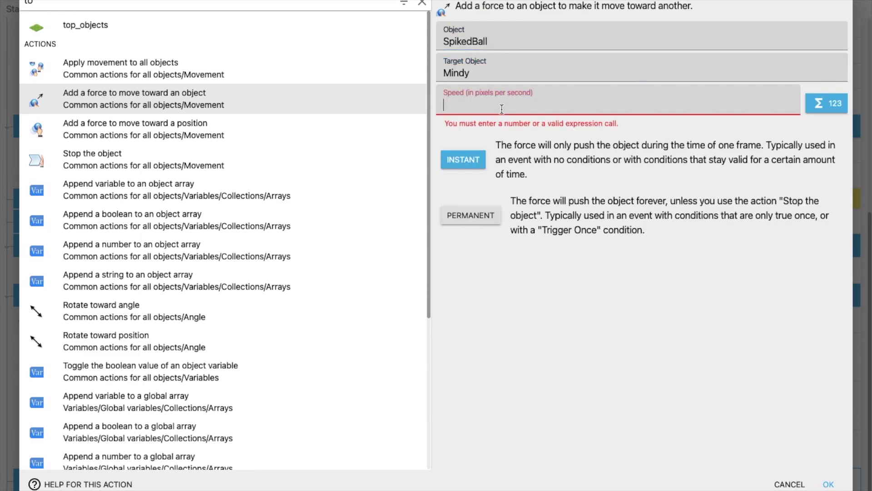
pyautogui.write('100')
pyautogui.click(623, 289)
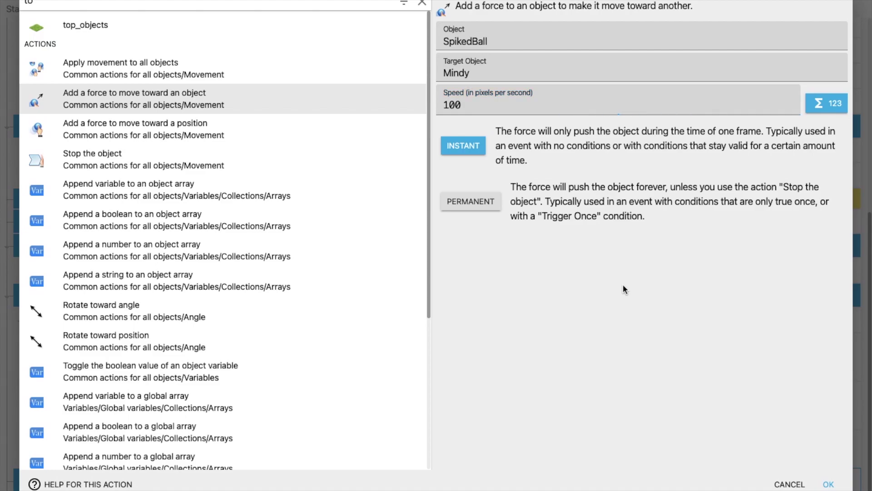
pyautogui.click(828, 484)
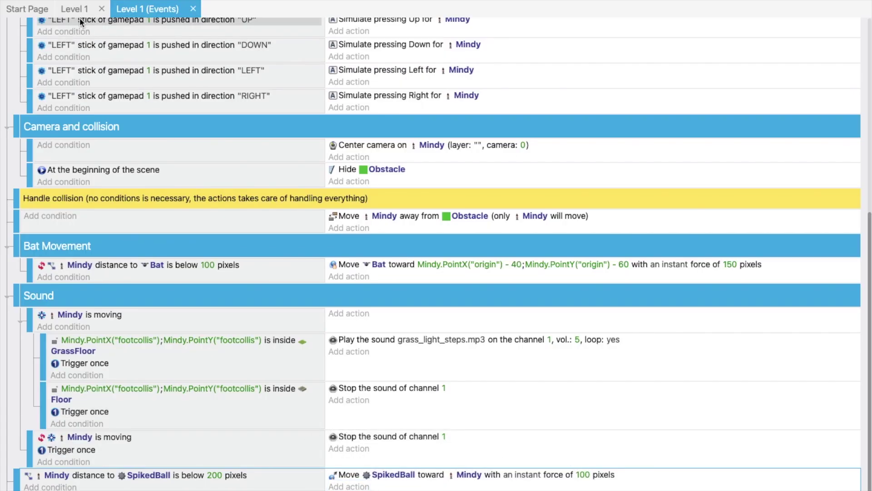
# - Preview the scene and walk Mindy over the stone path and grass toward the Dog to test the spiked balls' chase
pyautogui.click(82, 2)
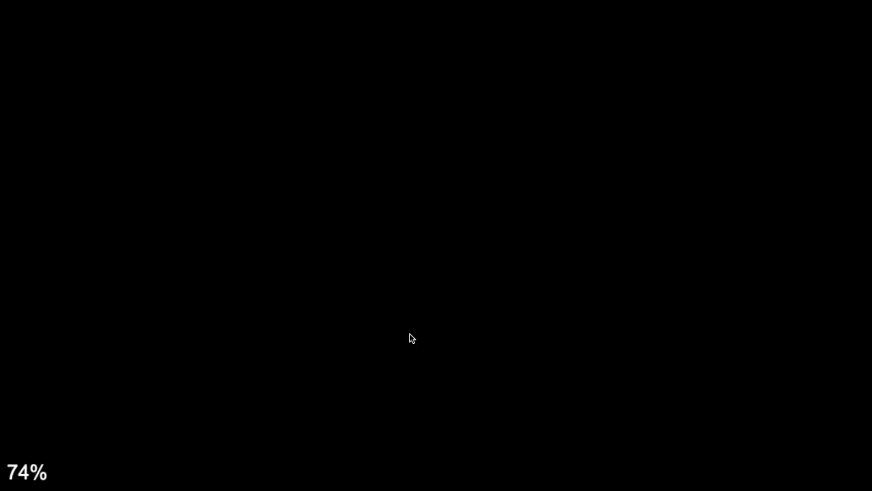
pyautogui.press('Up')
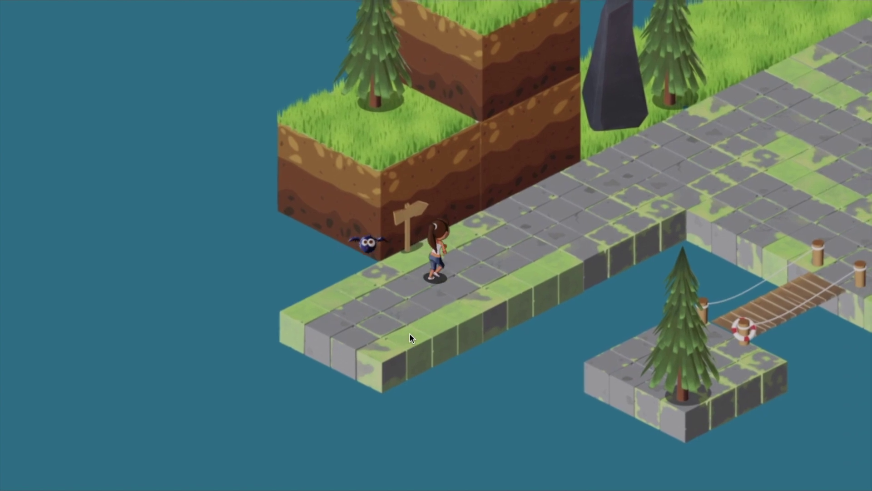
pyautogui.press('Up')
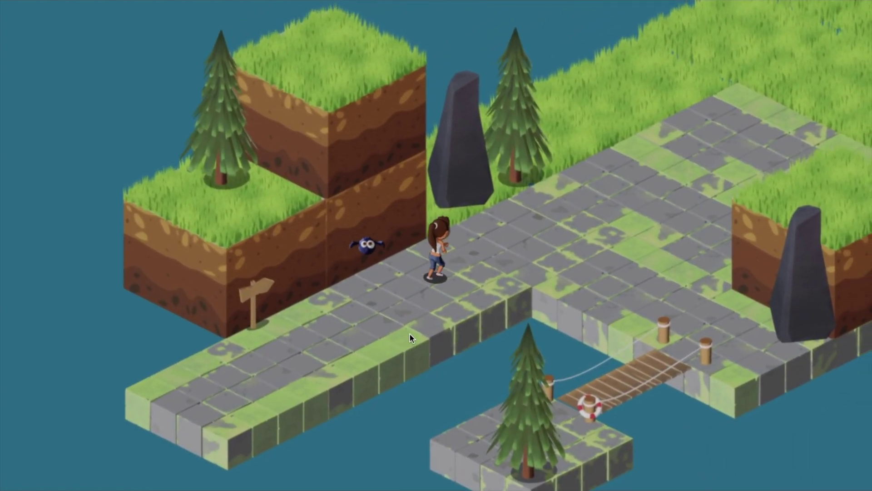
pyautogui.press('Up')
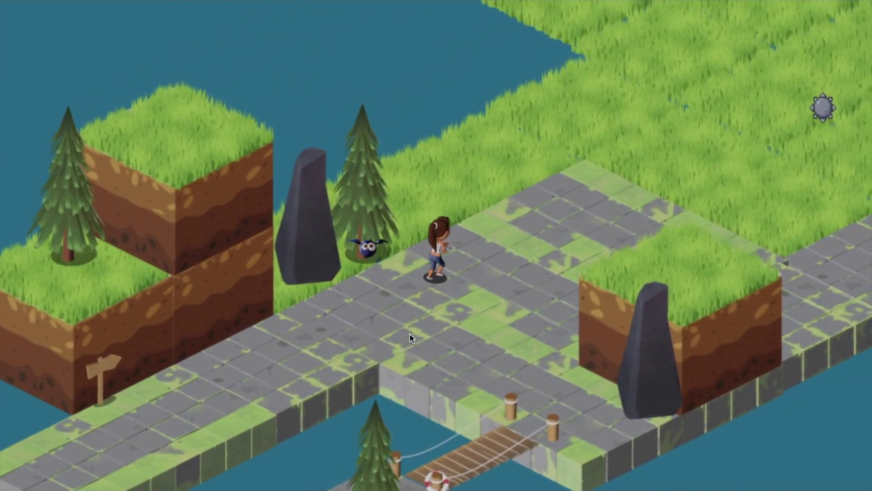
pyautogui.press('Up')
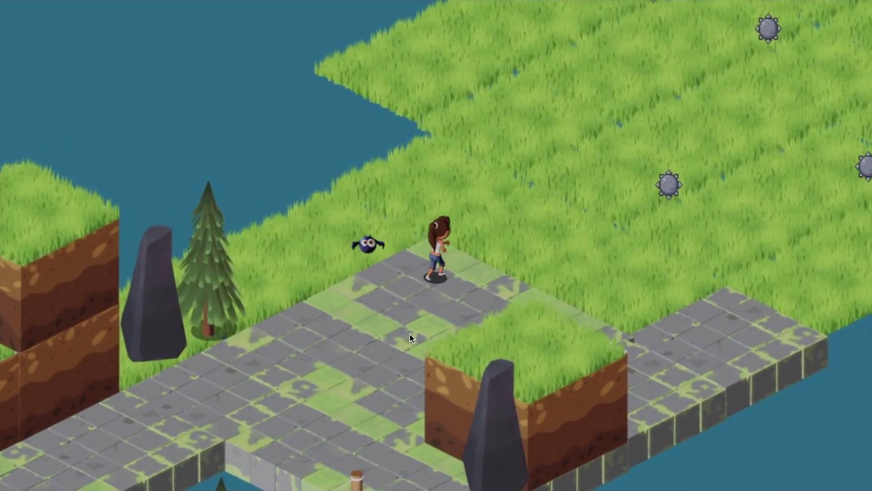
pyautogui.press('Up')
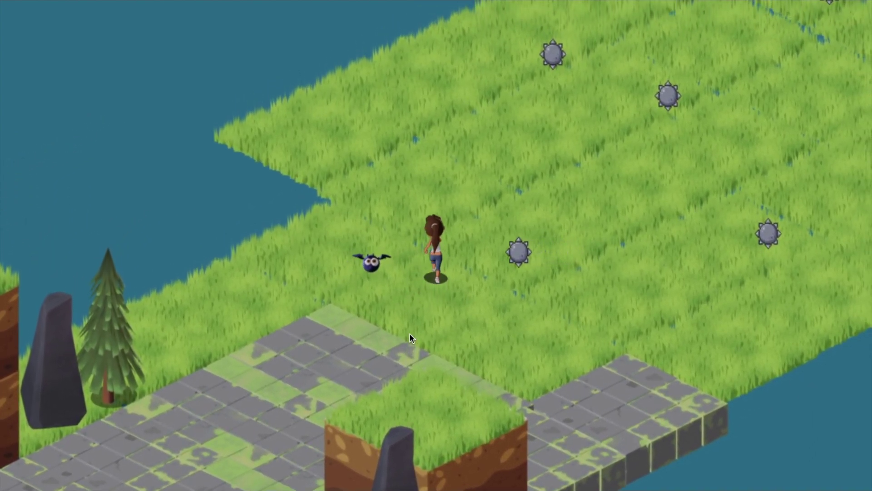
pyautogui.press('Up')
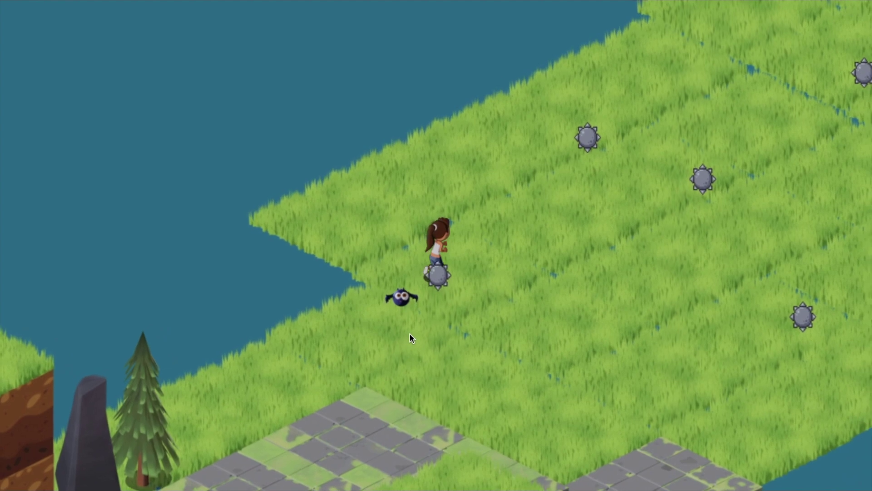
pyautogui.press('Up')
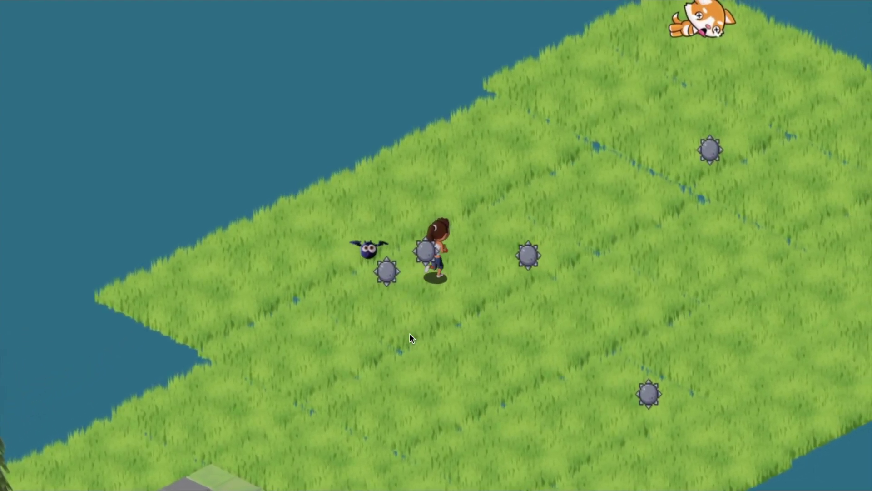
pyautogui.press('Up')
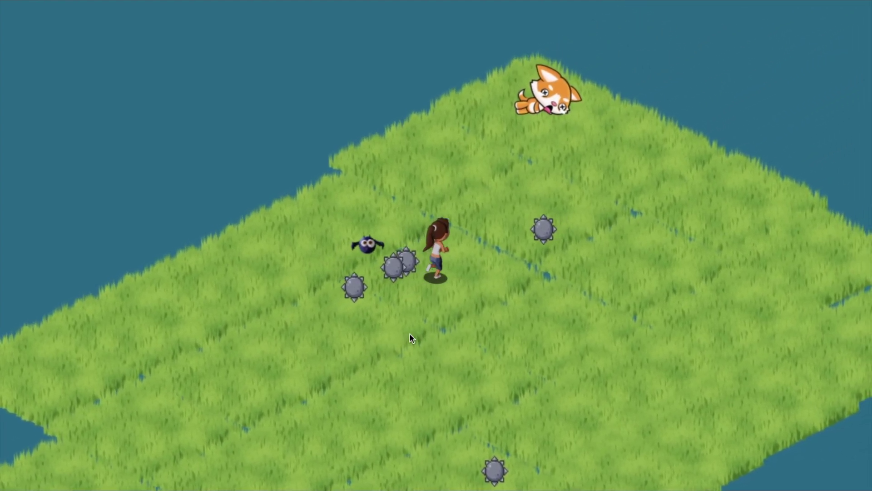
pyautogui.press('Up')
pyautogui.press('Down')
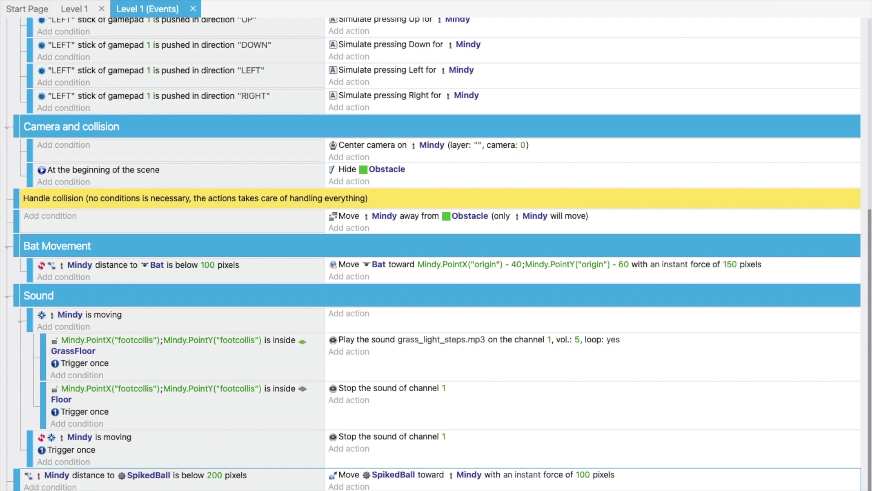
# - Give a new event at the end of the list a condition that Mindy is in collision with SpikedBall
pyautogui.click(68, 423)
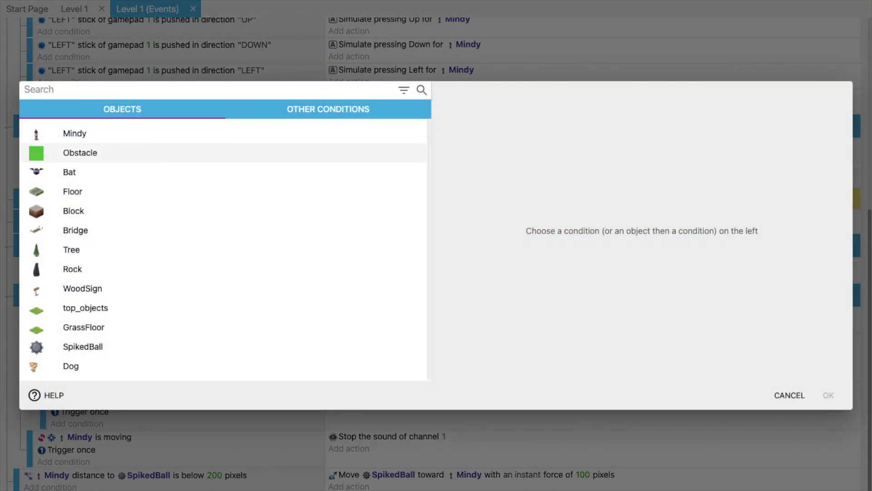
pyautogui.write('col')
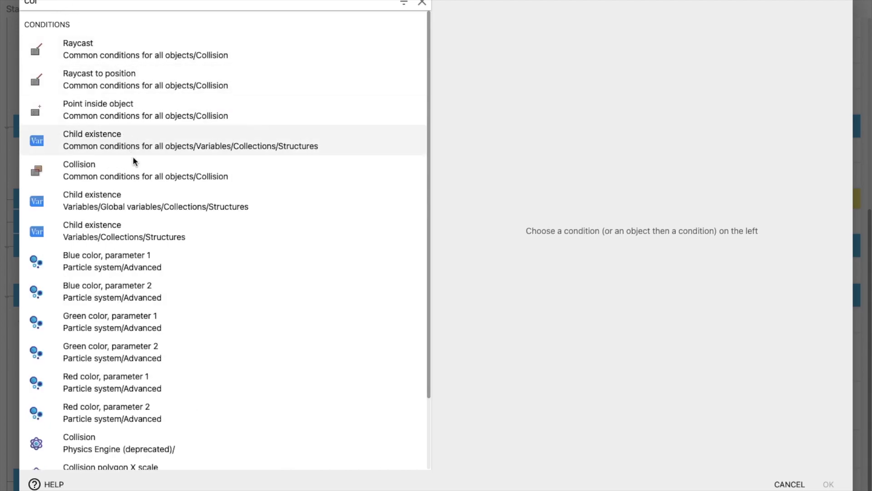
pyautogui.click(138, 169)
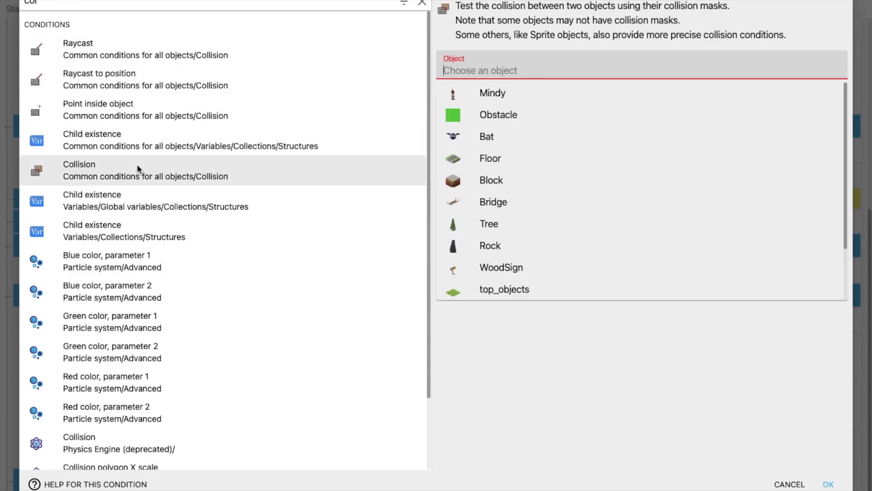
pyautogui.click(503, 88)
pyautogui.click(485, 98)
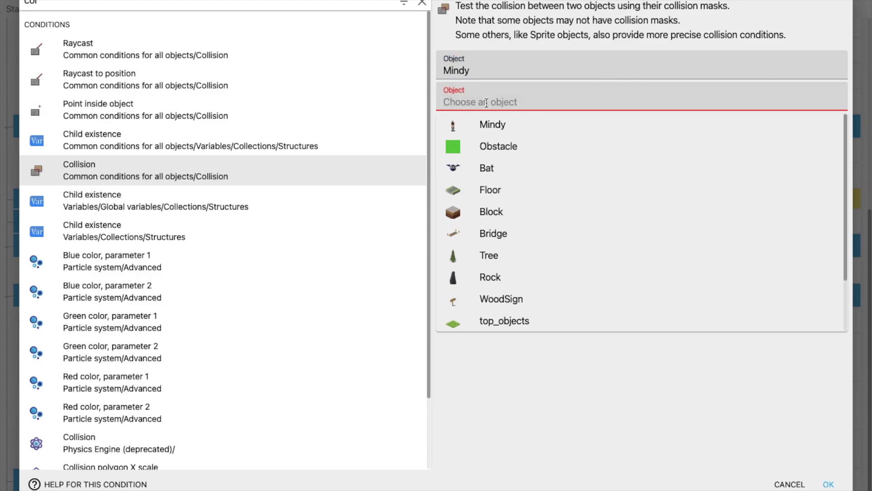
pyautogui.scroll(-3, 515, 245)
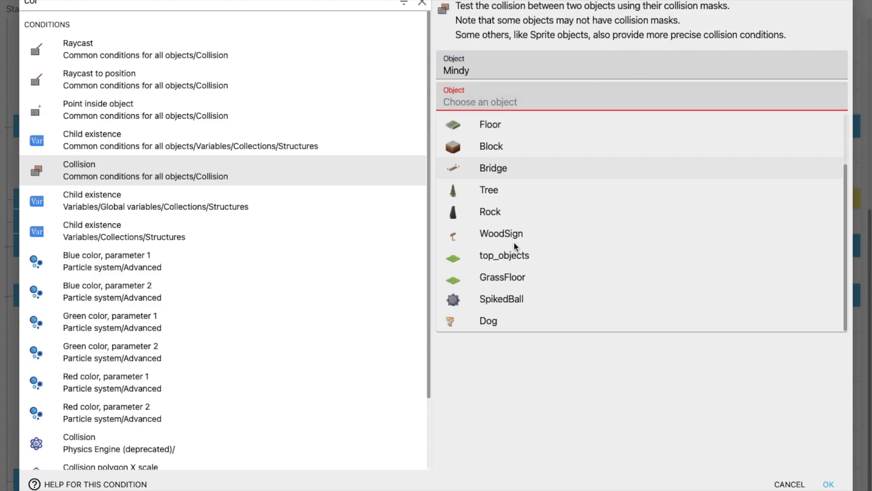
pyautogui.click(506, 299)
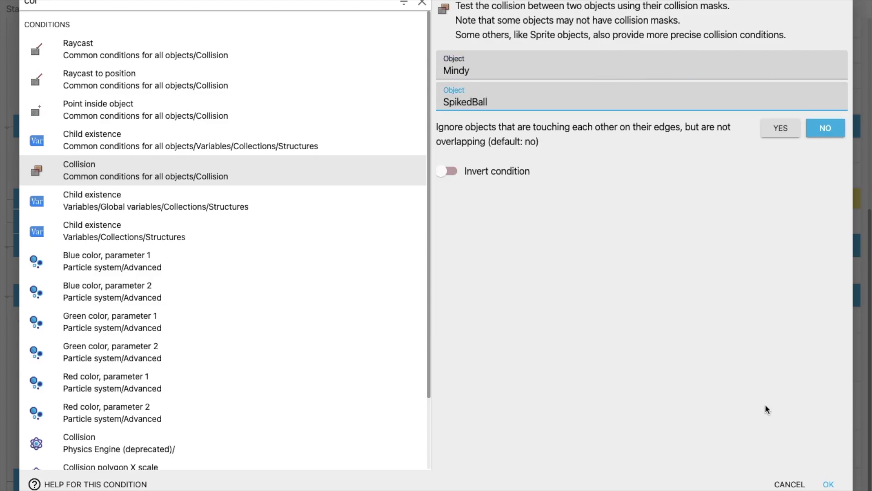
pyautogui.click(829, 485)
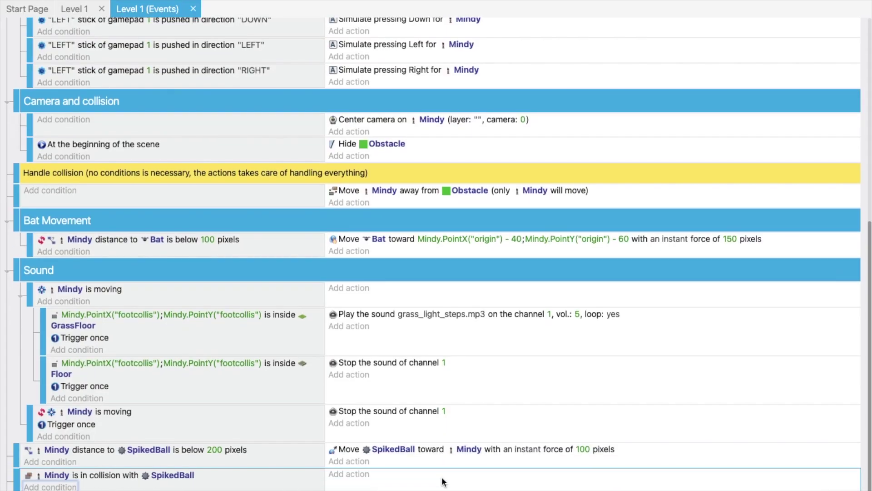
# - Start an action that changes Mindy's position in the SpikedBall collision event
pyautogui.click(352, 474)
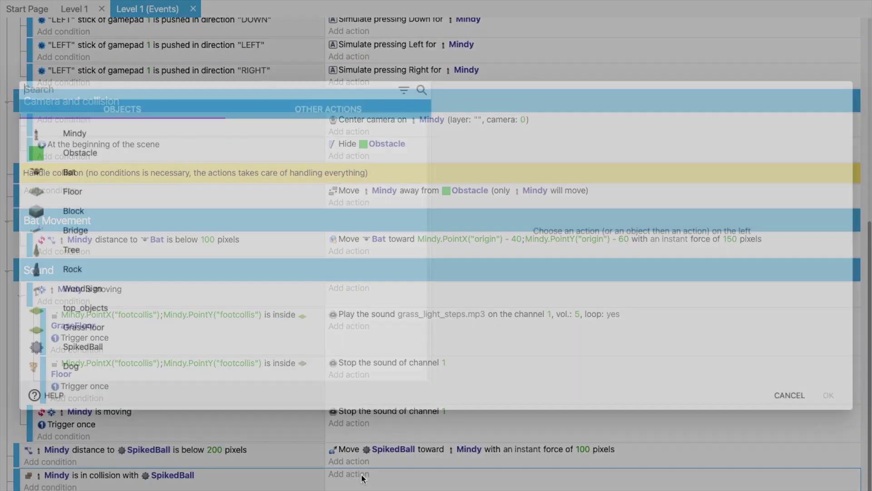
pyautogui.click(92, 133)
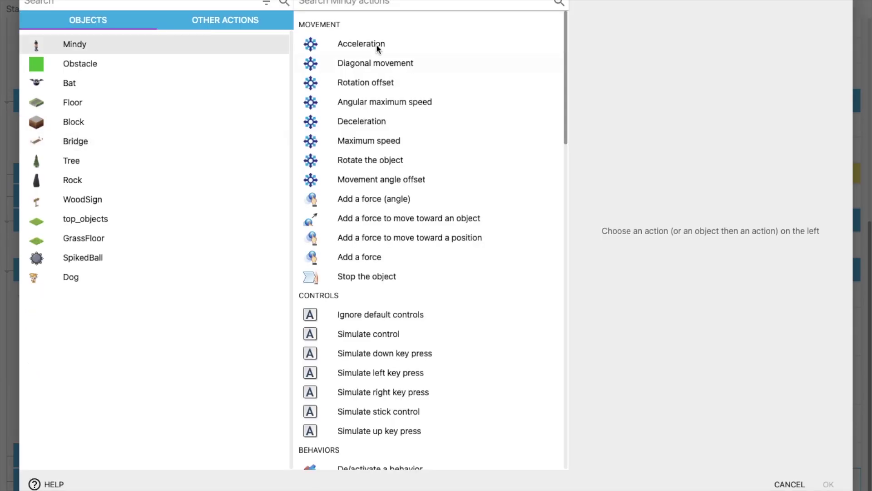
pyautogui.write('position')
pyautogui.click(409, 82)
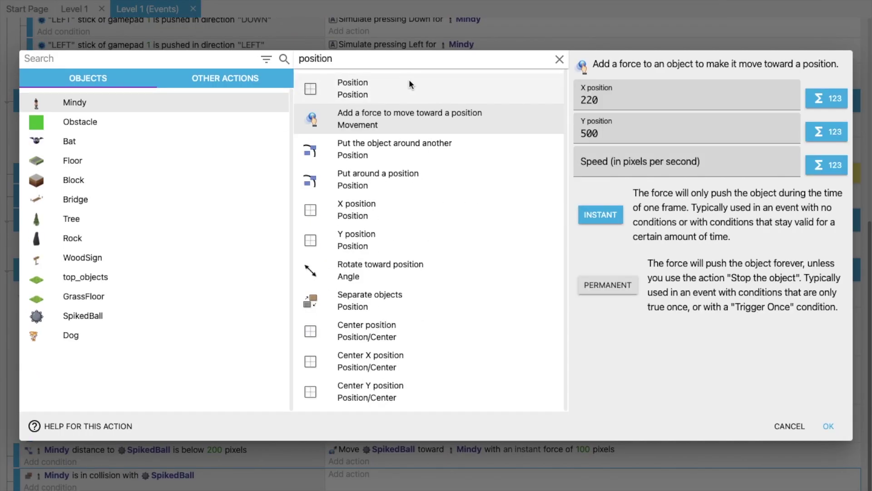
pyautogui.click(410, 87)
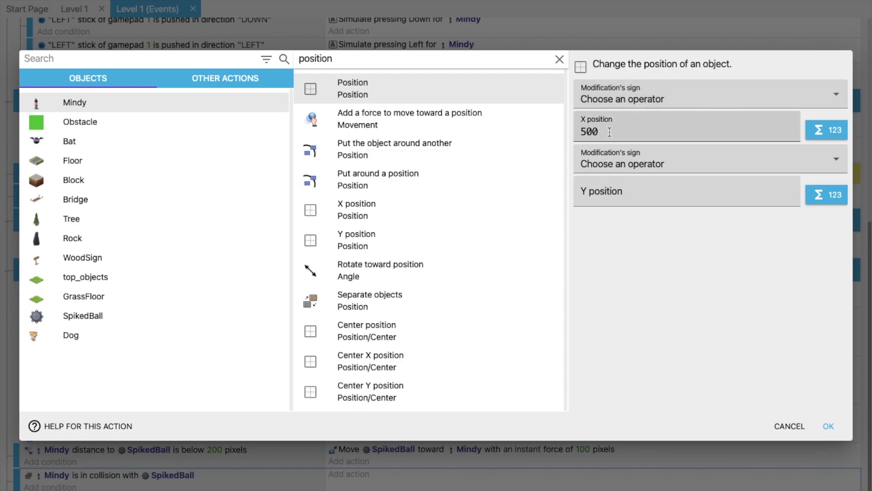
# - Configure the position action to set Mindy's X to 220 and Y to 520 with the "= (set to)" operator
pyautogui.click(616, 195)
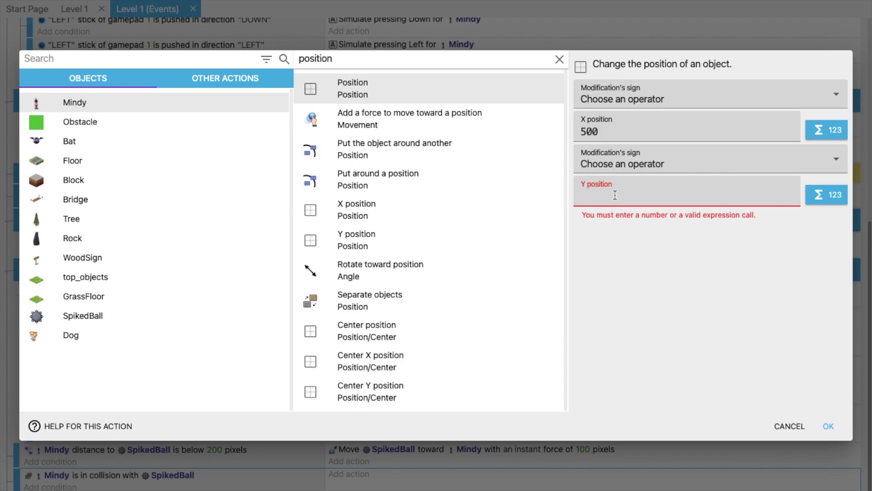
pyautogui.doubleClick(599, 133)
pyautogui.write('220')
pyautogui.click(625, 196)
pyautogui.write('520')
pyautogui.click(681, 298)
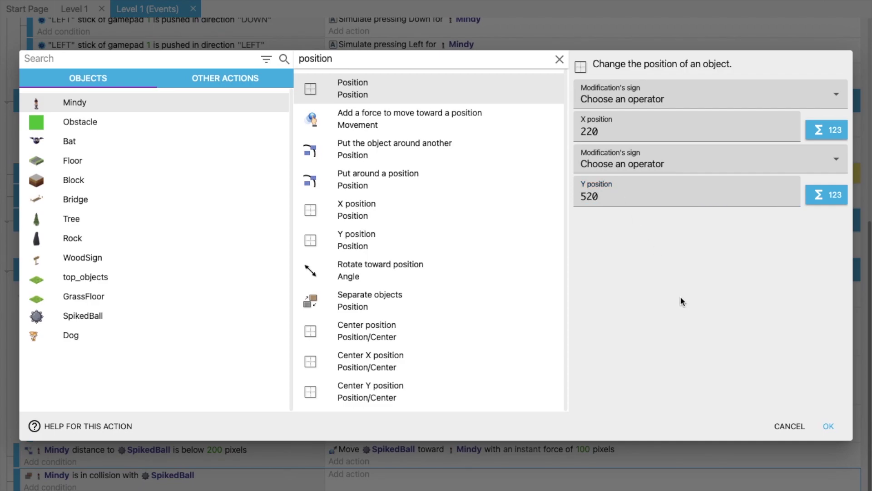
pyautogui.click(595, 94)
pyautogui.click(618, 114)
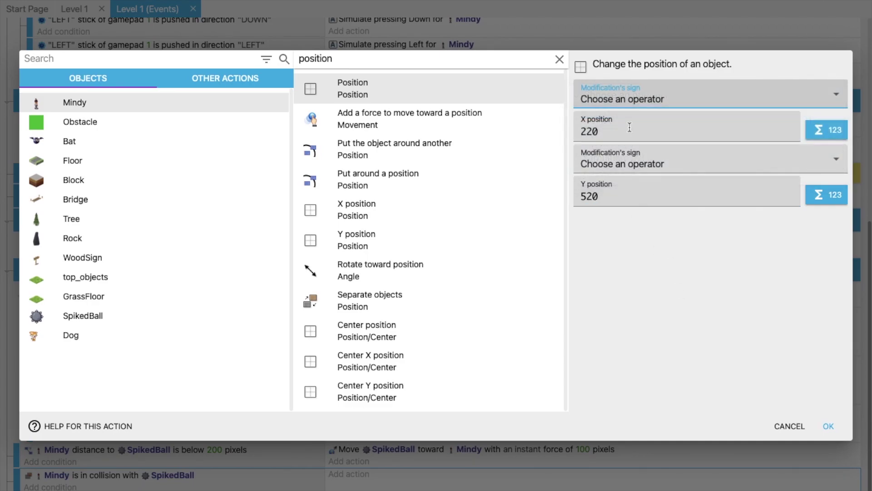
pyautogui.click(620, 168)
pyautogui.click(620, 177)
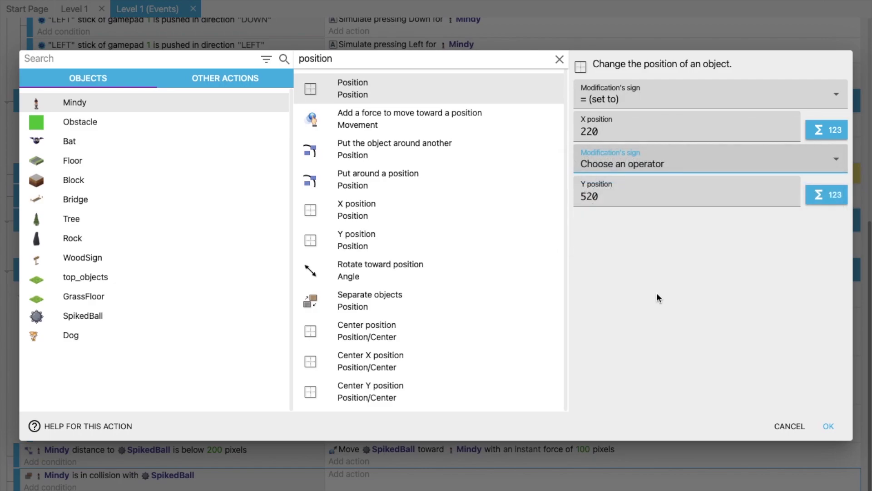
pyautogui.click(827, 426)
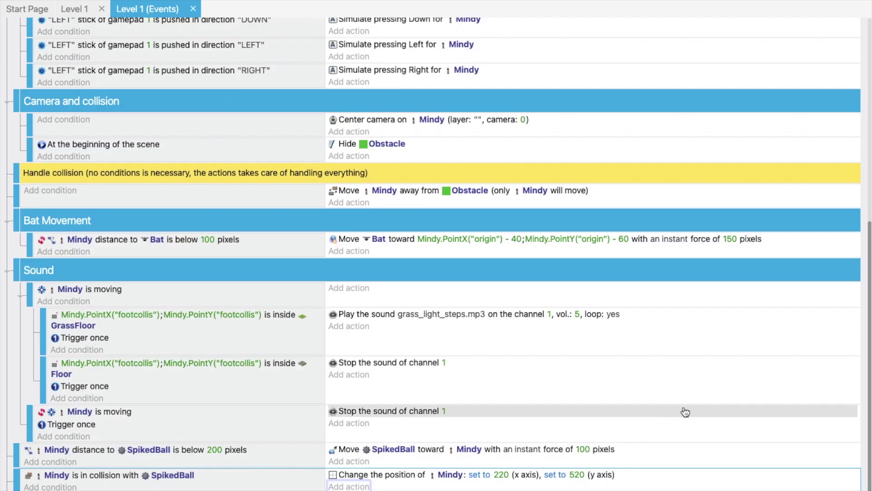
# - Preview the scene again and walk Mindy along the stone path to test the SpikedBall collision event
pyautogui.click(85, 5)
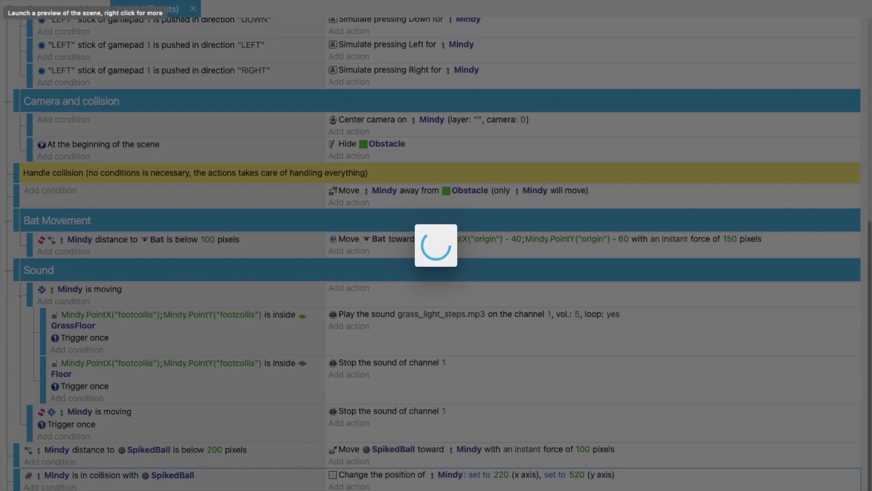
pyautogui.press('Up')
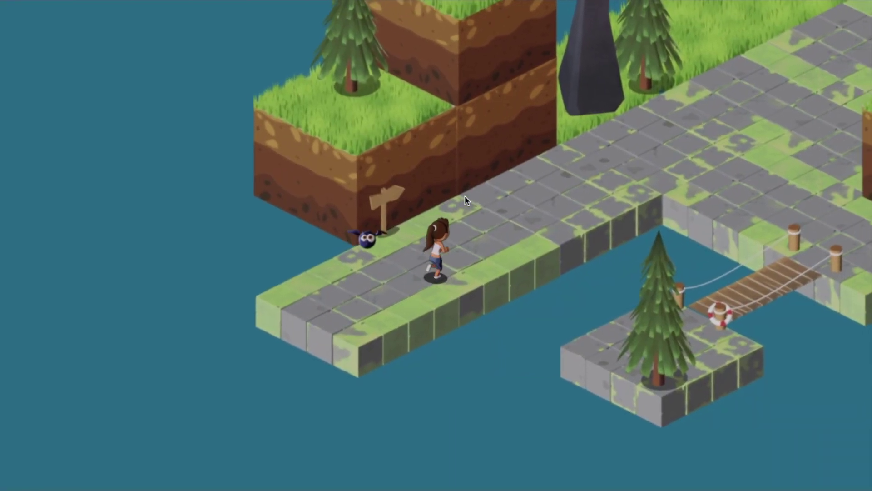